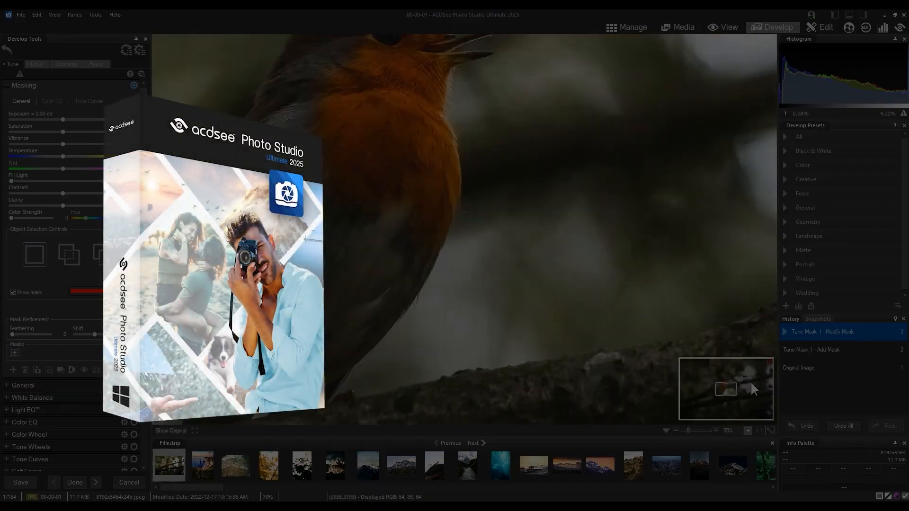
drag(723, 389, 711, 403)
click(68, 254)
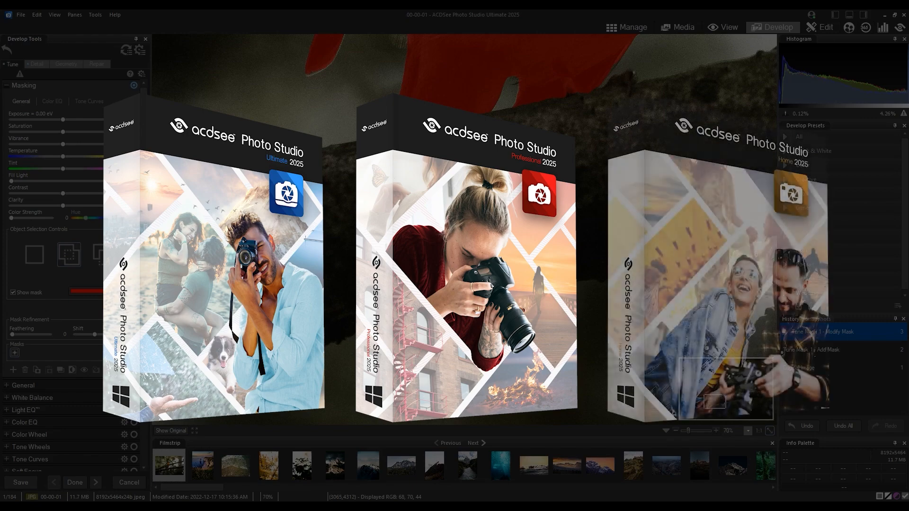
scroll(581, 330, down, 4)
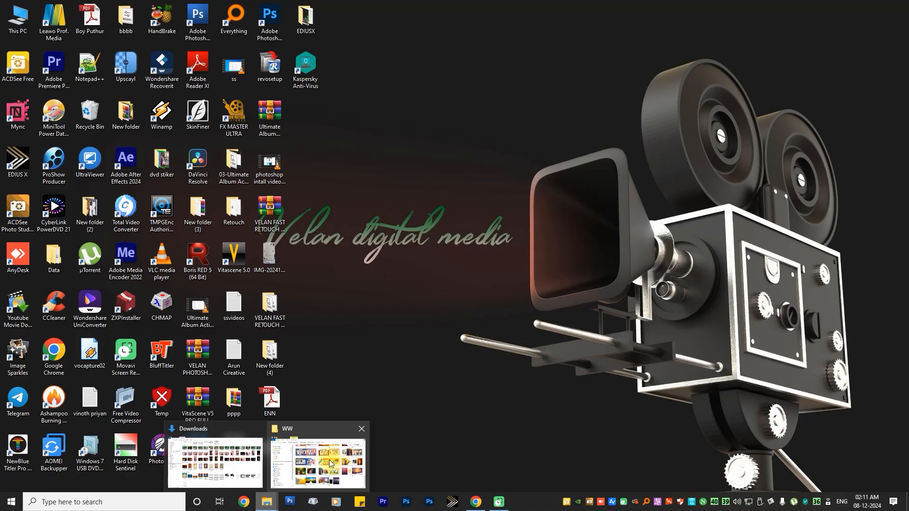
Bring up the WW folder in File Explorer, maximize its window, and browse the album sheets in Quick View starting from 02
click(330, 464)
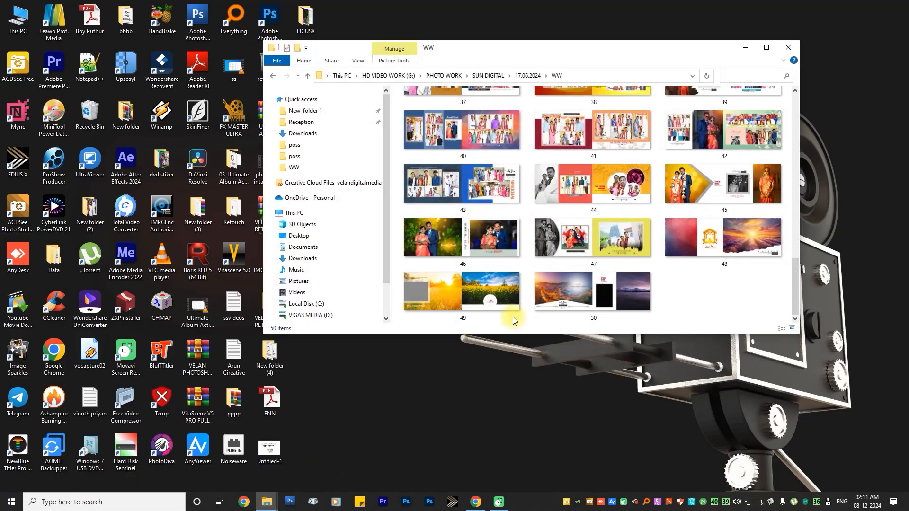
scroll(582, 263, down, 3)
click(765, 47)
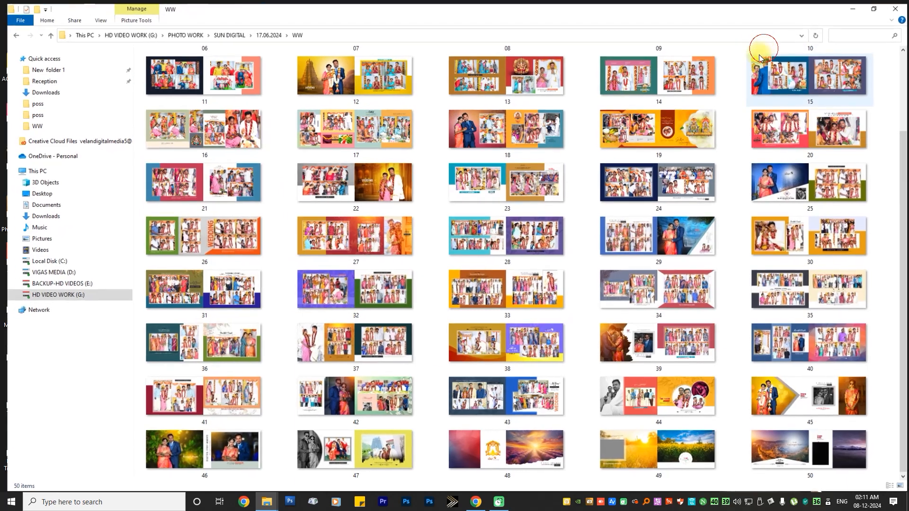
scroll(578, 216, up, 3)
click(333, 84)
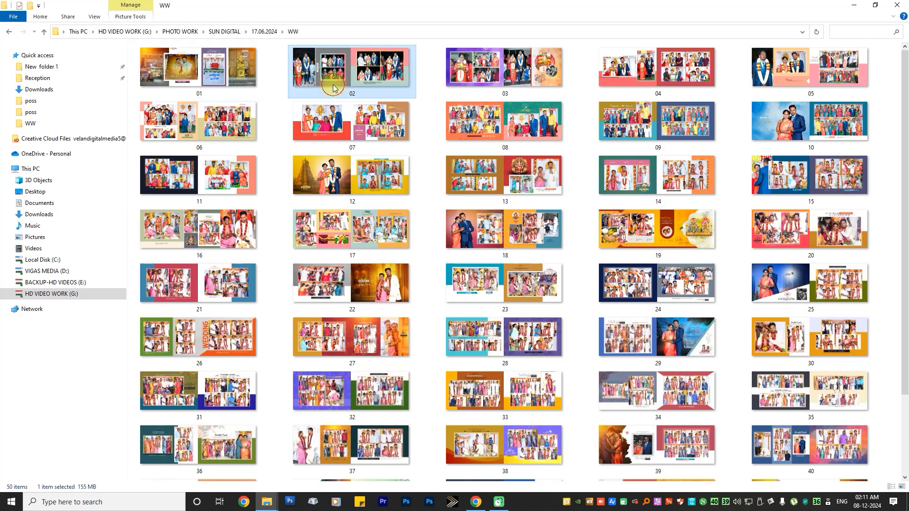
double_click(333, 84)
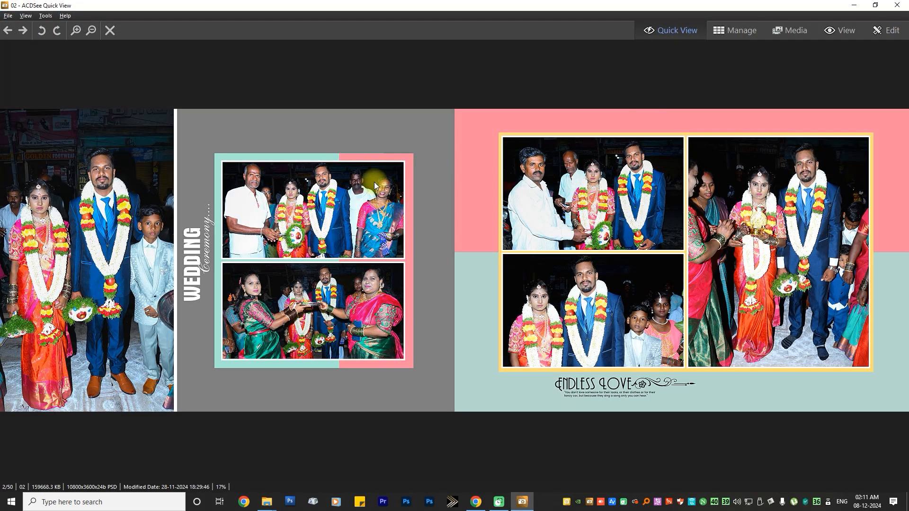
scroll(375, 224, down, 4)
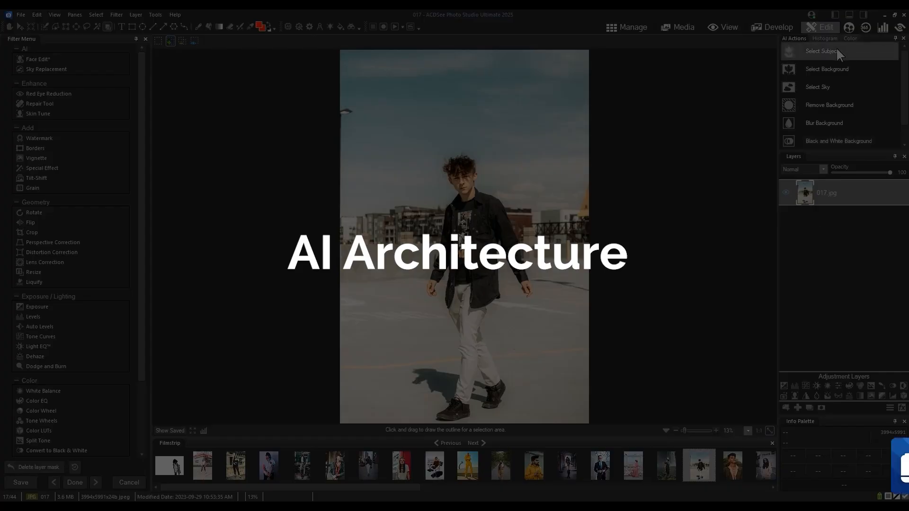
click(836, 47)
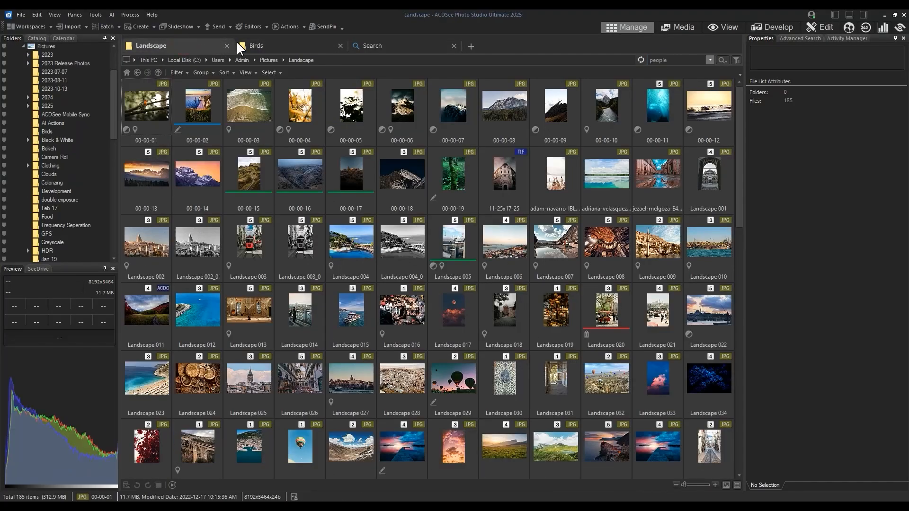
click(284, 45)
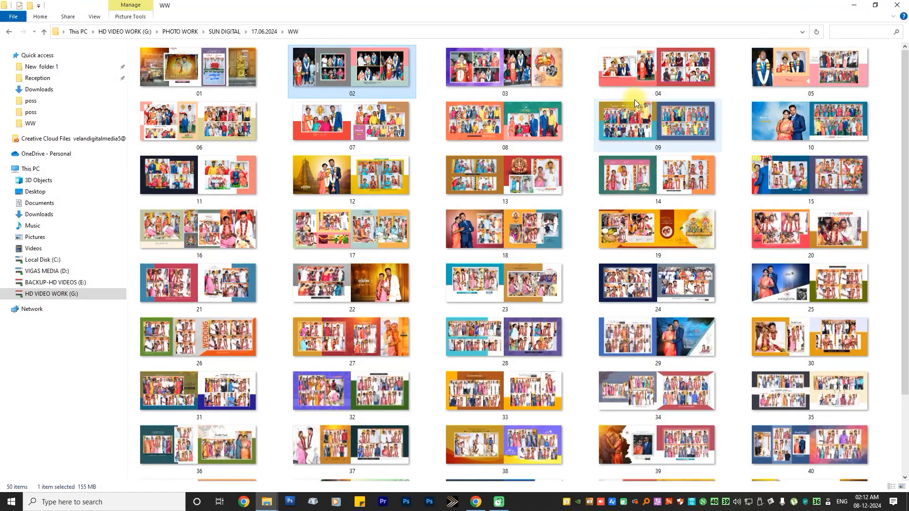
Minimize the WW folder window and launch ACDSee Photo Studio from the desktop
click(854, 5)
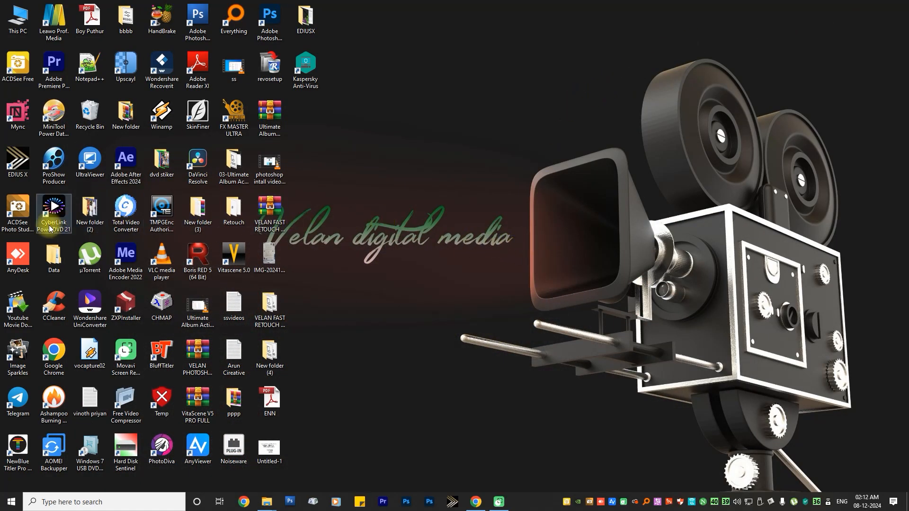
double_click(23, 220)
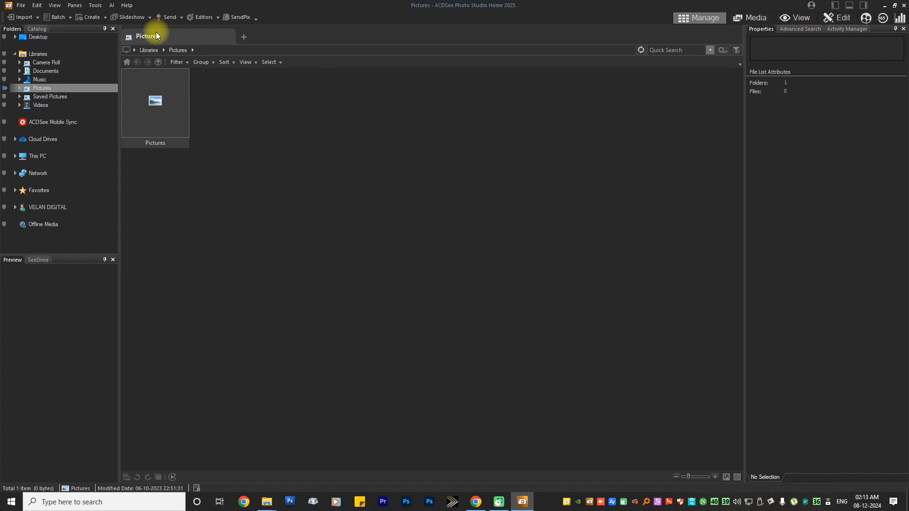
click(21, 8)
mouse_move(78, 5)
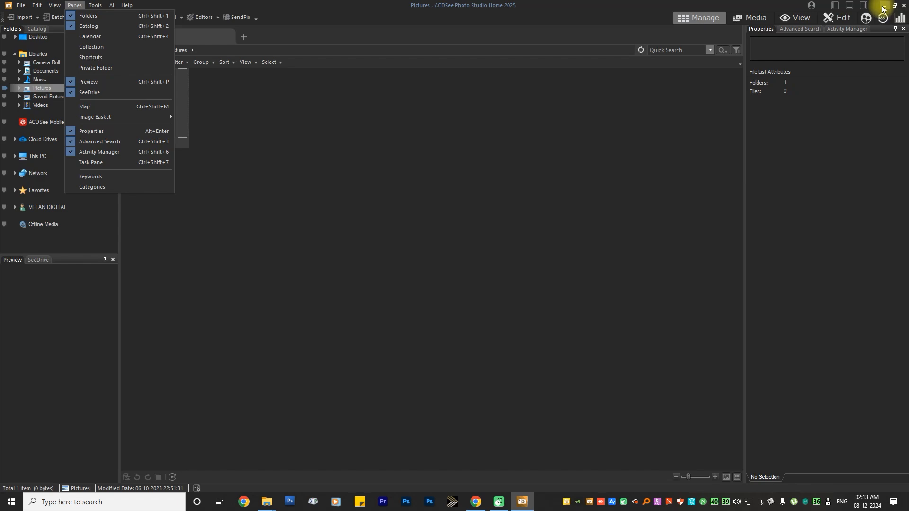
click(626, 7)
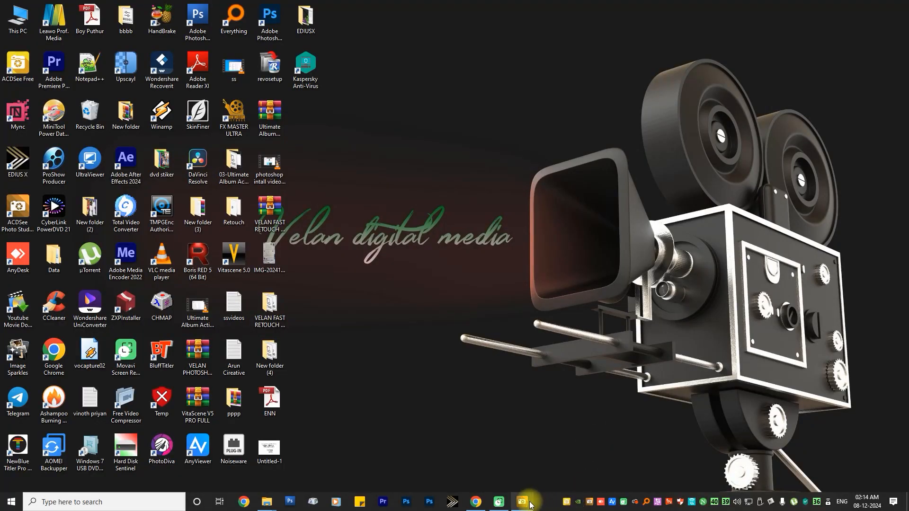
click(526, 503)
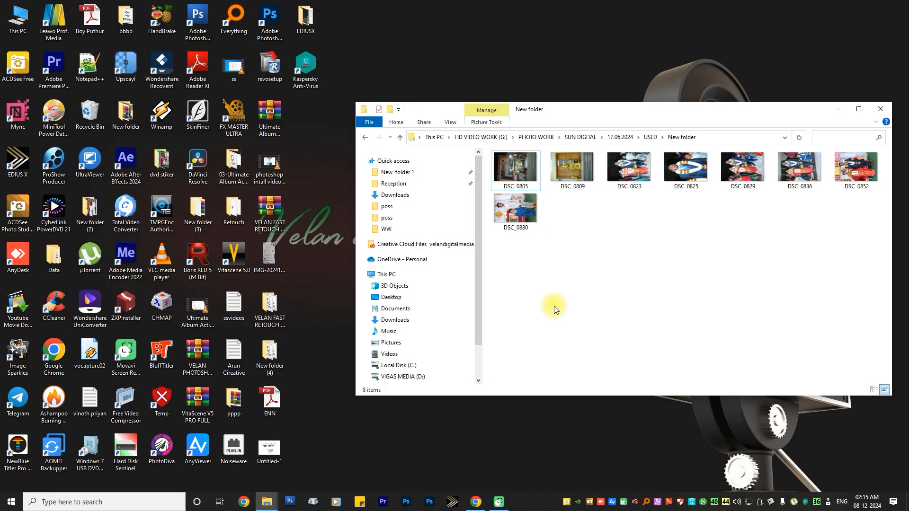
Browse the photos from DSC_0805 through DSC_0880 in ACDSee Quick View to check their orientation, then close the viewer
click(520, 176)
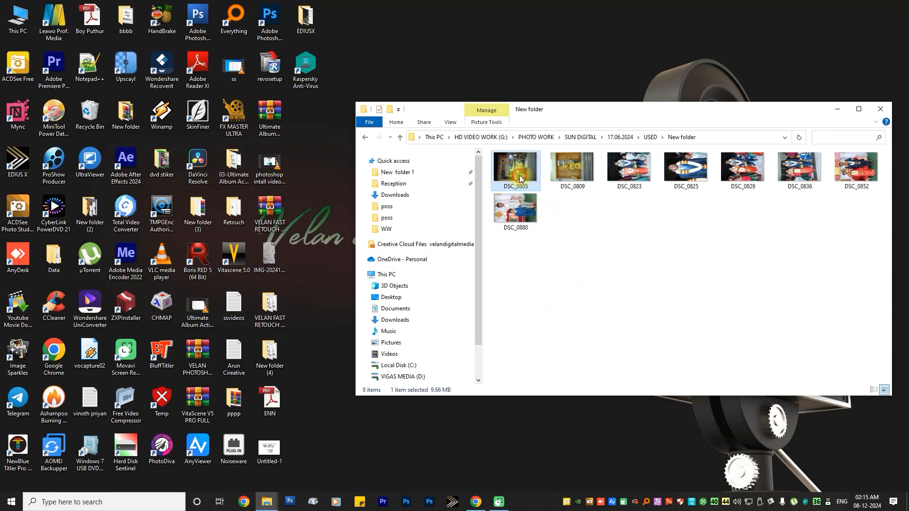
double_click(519, 178)
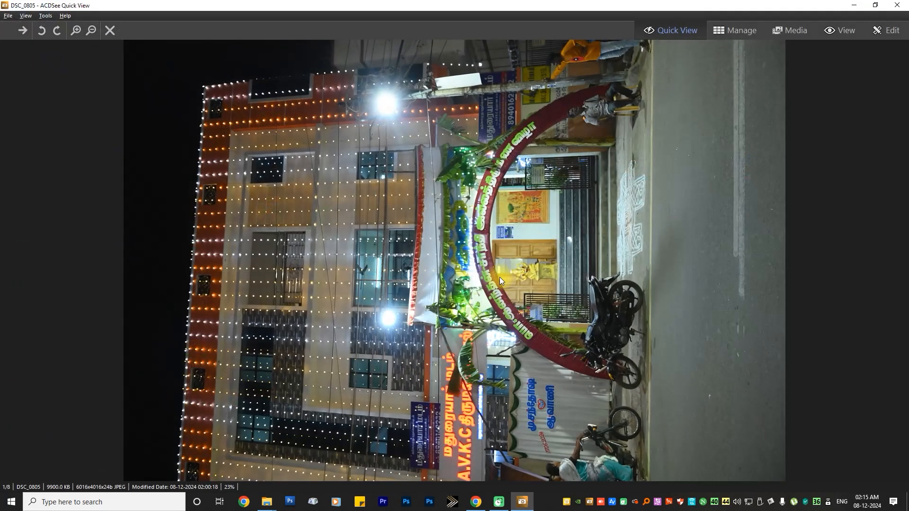
scroll(496, 279, down, 4)
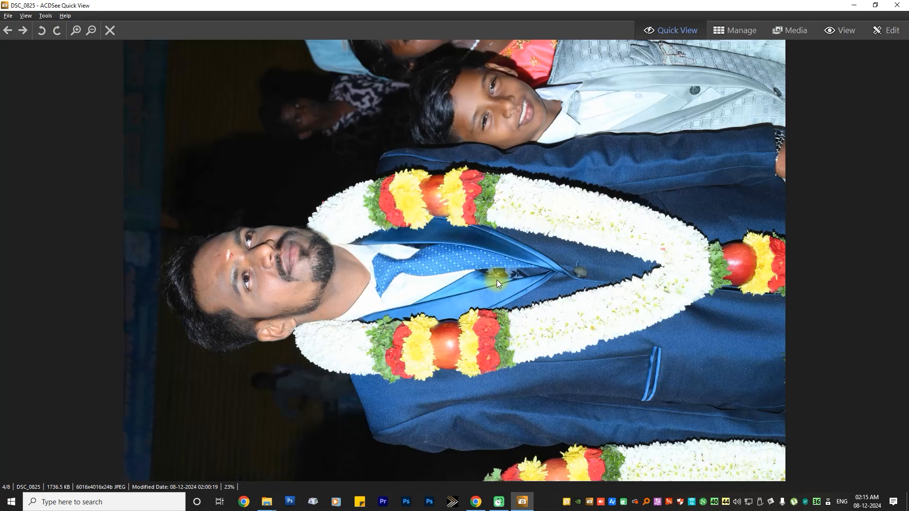
scroll(496, 280, down, 3)
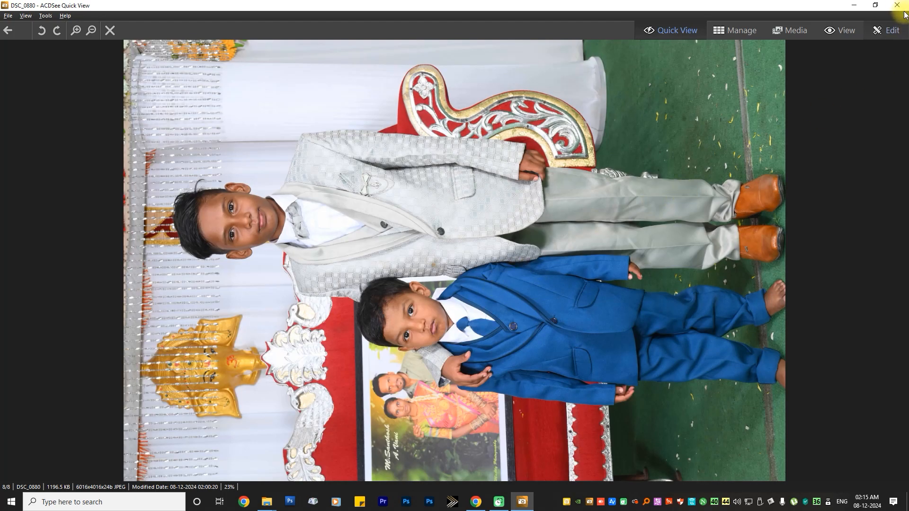
key(Escape)
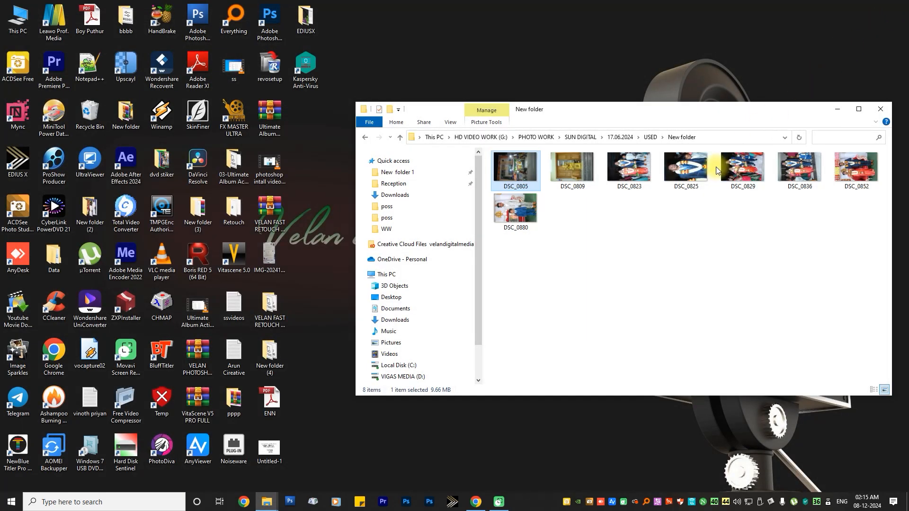
Open DSC_0805 in Quick View, show its folder in Manage mode, and select all the photos there
double_click(519, 176)
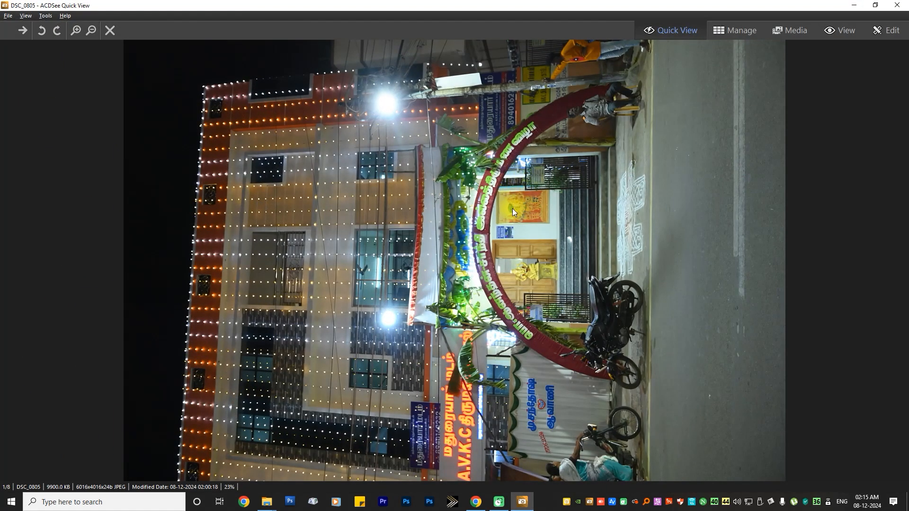
click(545, 230)
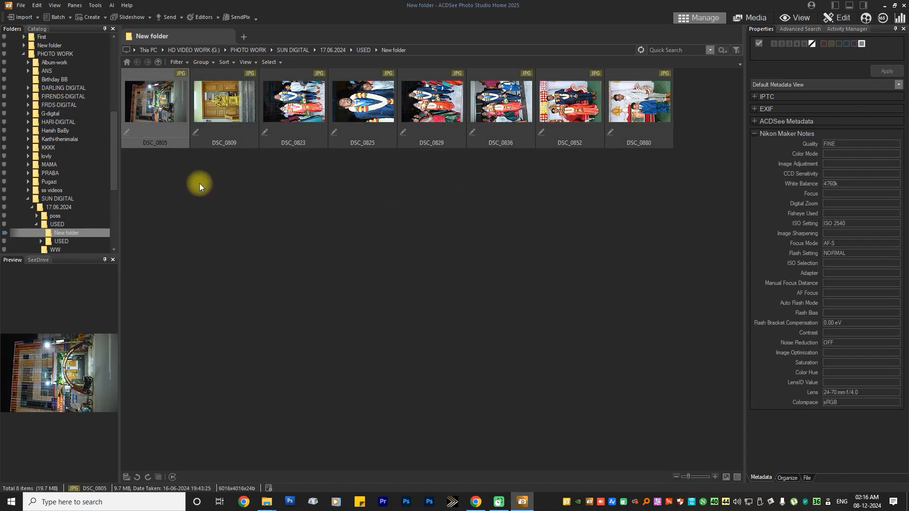
drag(162, 173, 679, 117)
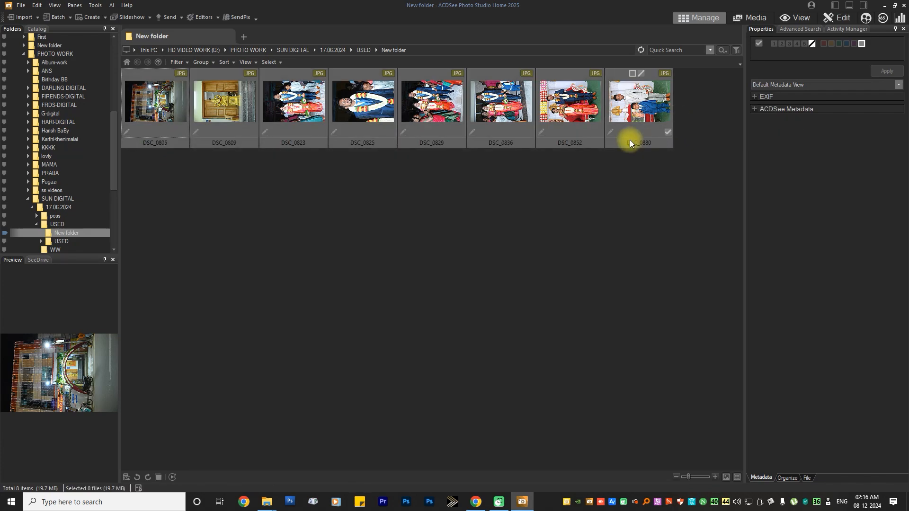
click(391, 195)
key(ctrl+a)
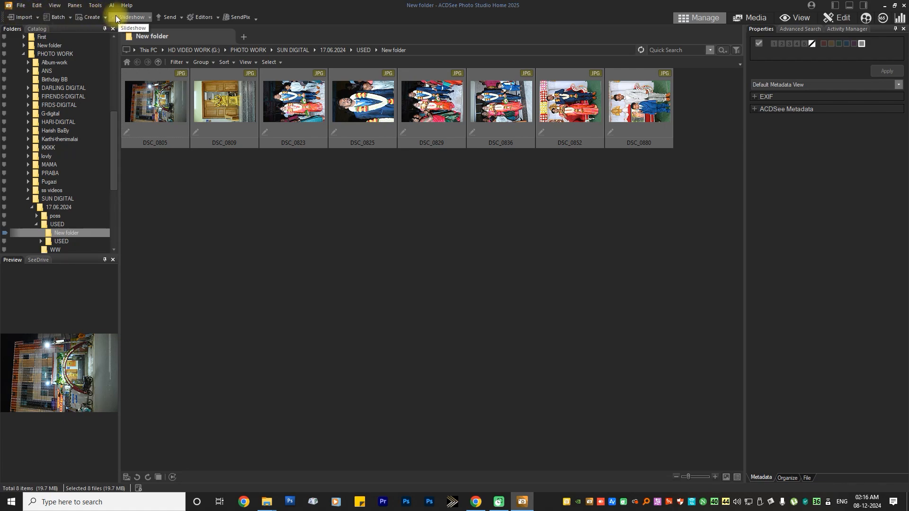
Batch-rotate all selected photos 90° clockwise
click(59, 19)
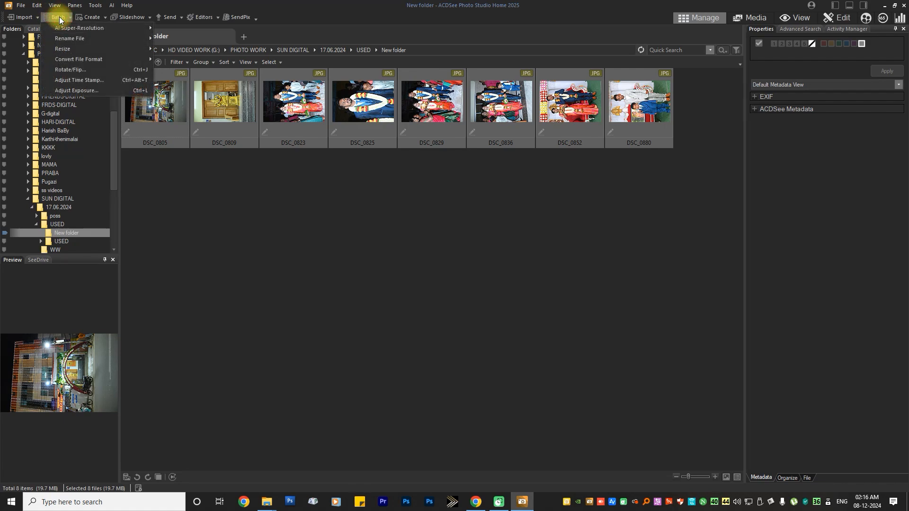
click(70, 70)
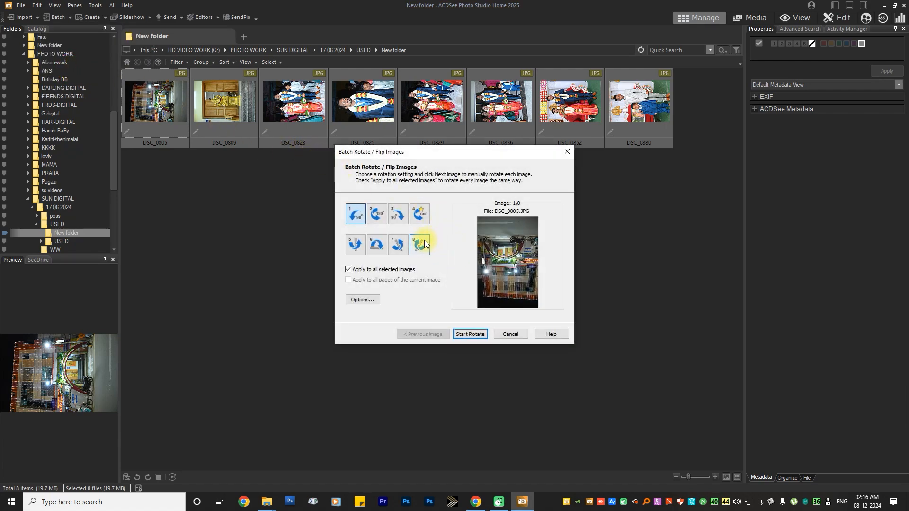
click(396, 217)
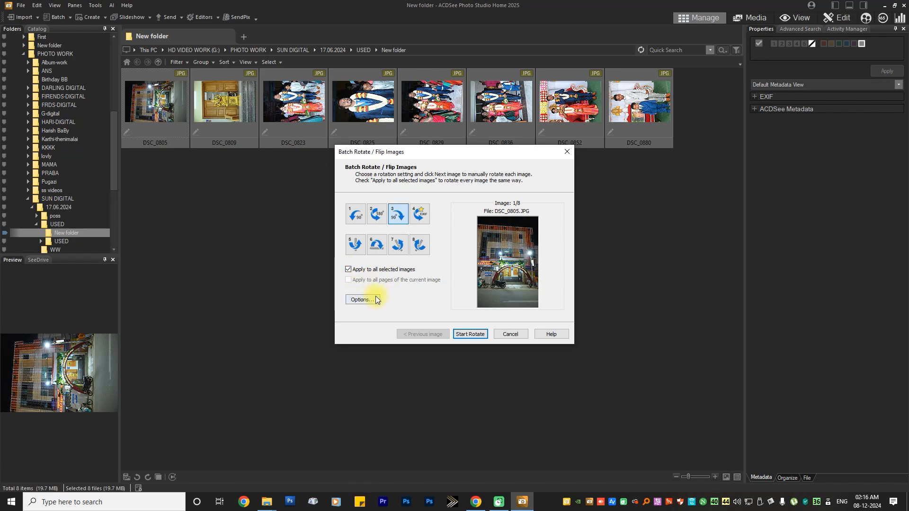
click(468, 335)
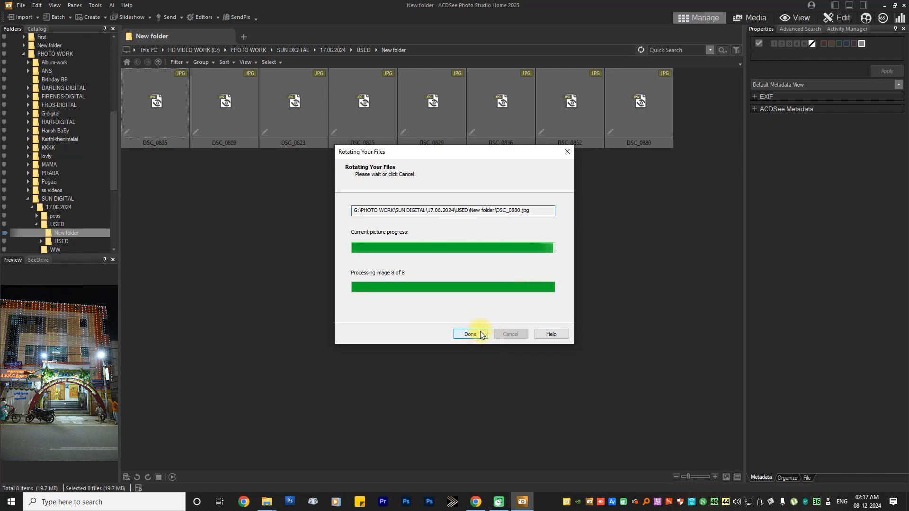
click(470, 334)
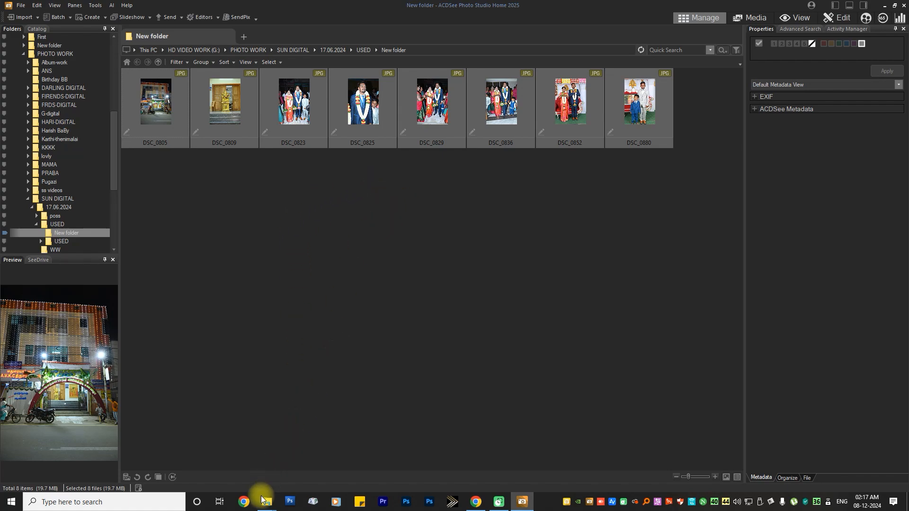
Switch to File Explorer and refresh the folder of DSC photos to check their orientation
mouse_move(267, 502)
click(308, 464)
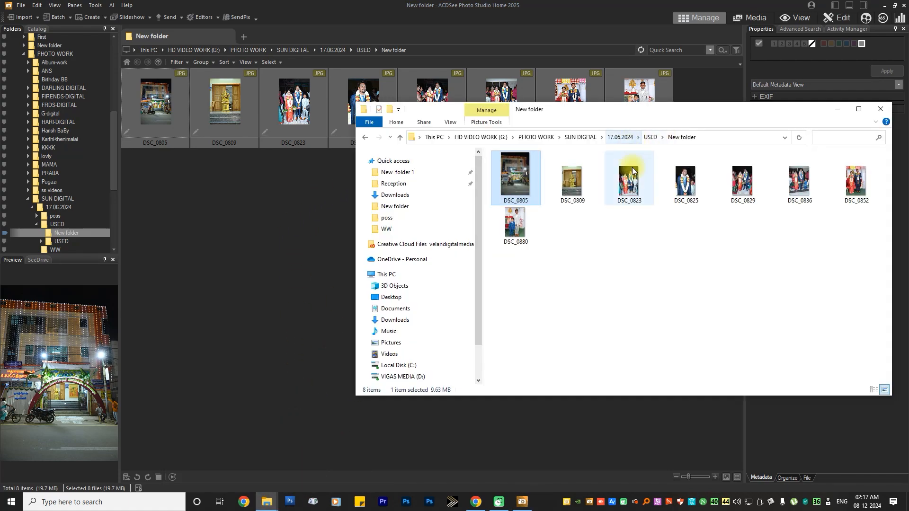
right_click(598, 265)
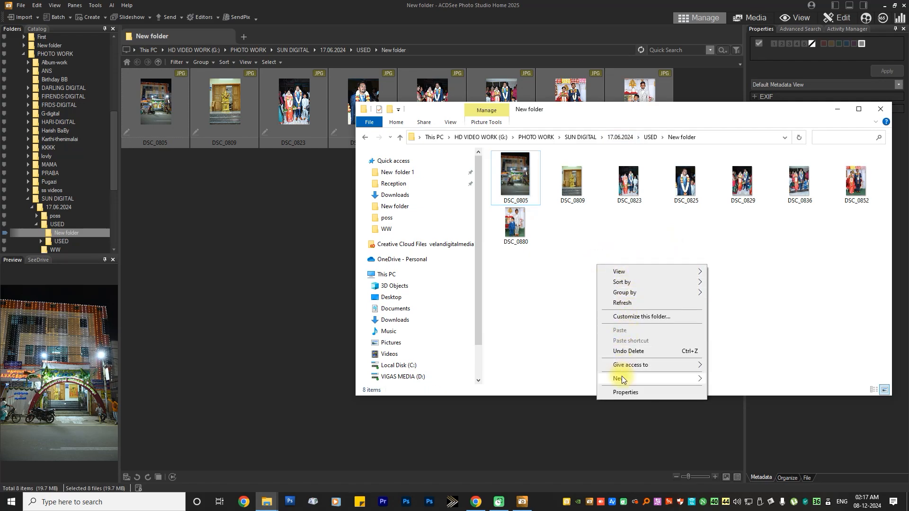
click(622, 303)
Open the WW folder inside 17.06.2024, maximize its window, and view album sheet 01 in ACDSee Quick View
click(637, 203)
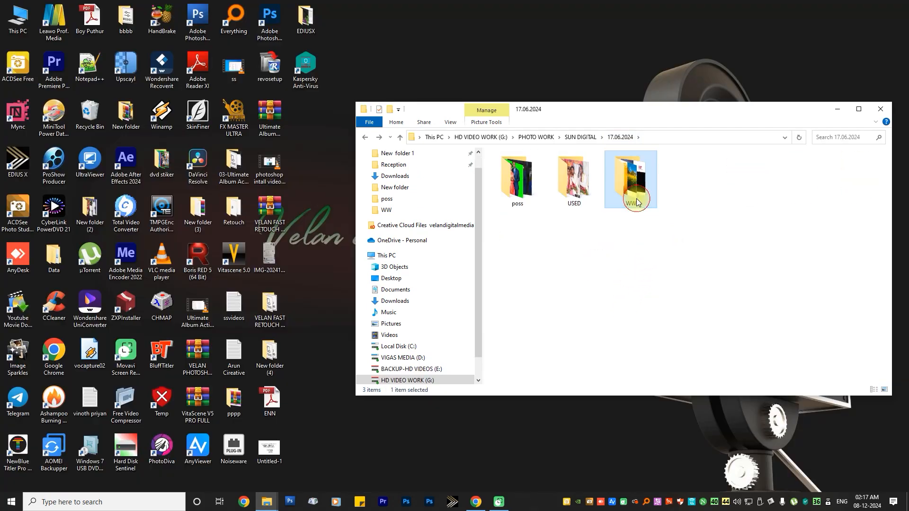
double_click(637, 203)
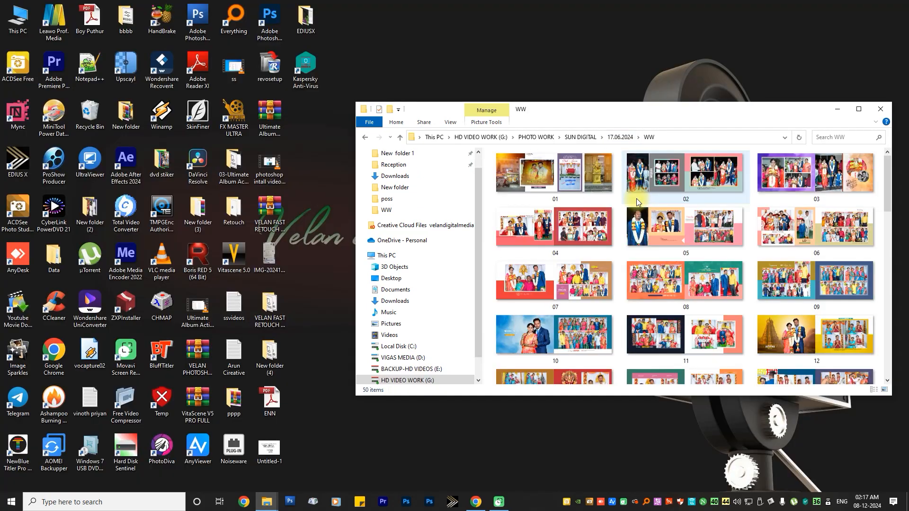
drag(637, 109, 521, 108)
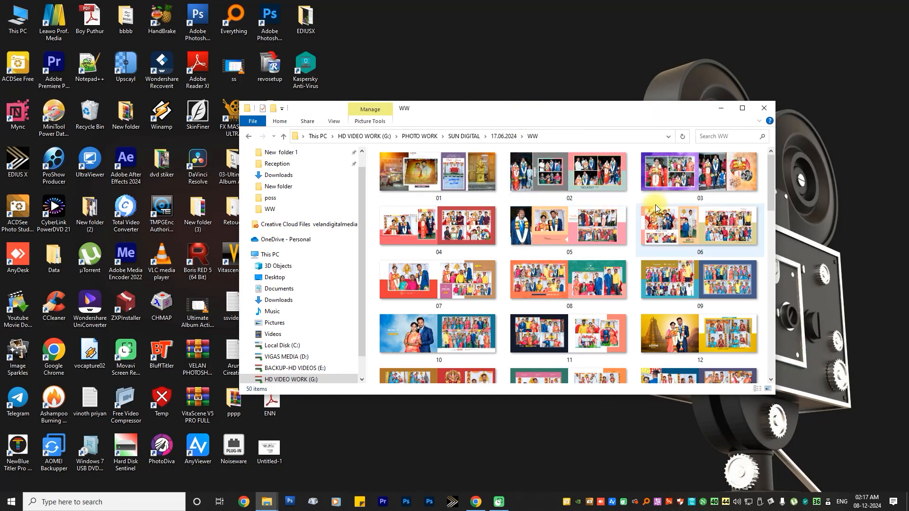
click(742, 108)
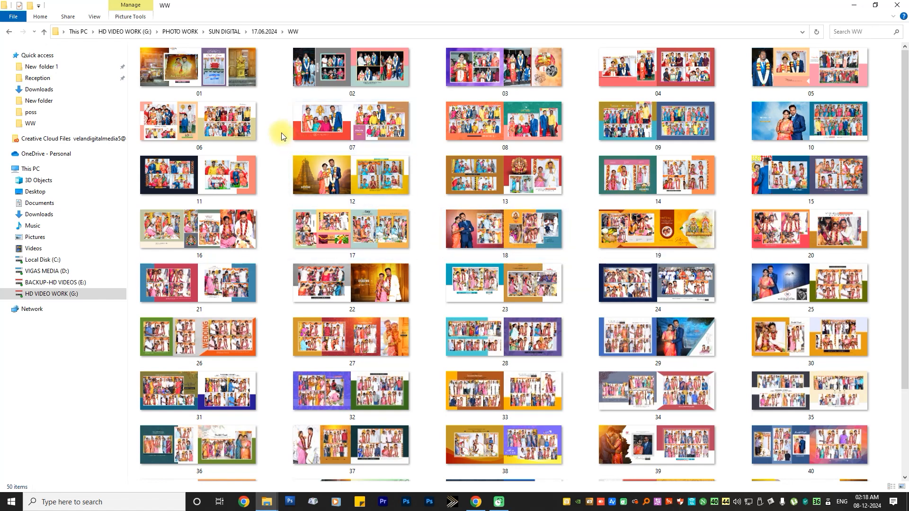
double_click(225, 77)
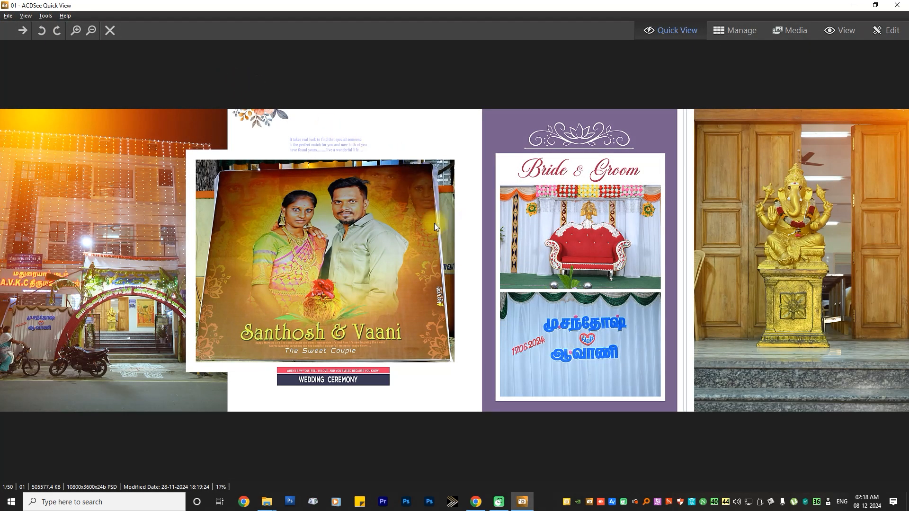
Select all PSD sheets in the WW folder and open batch Convert File Format with JPG - JPEG as the output format
key(Escape)
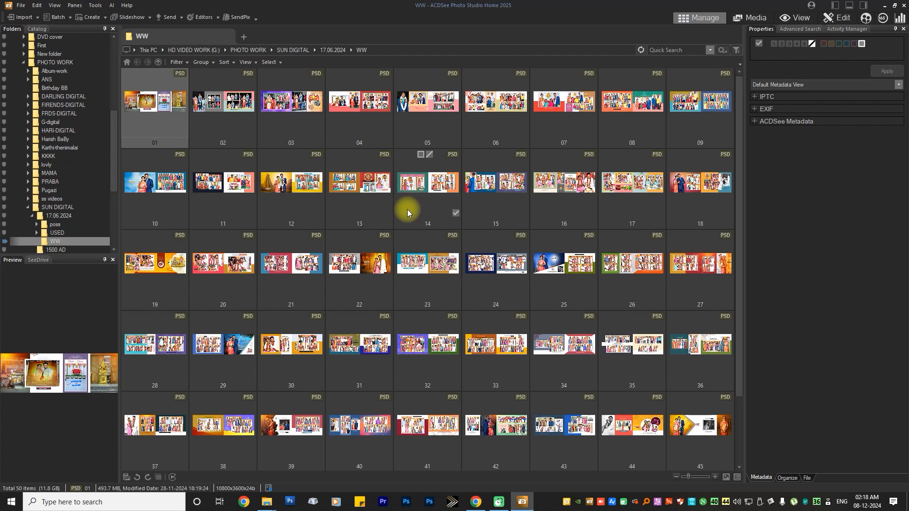
key(ctrl+a)
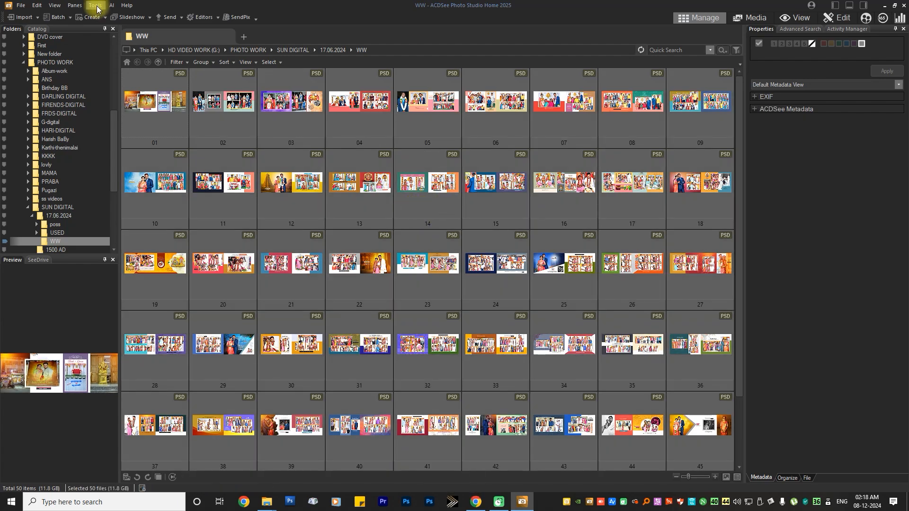
click(96, 5)
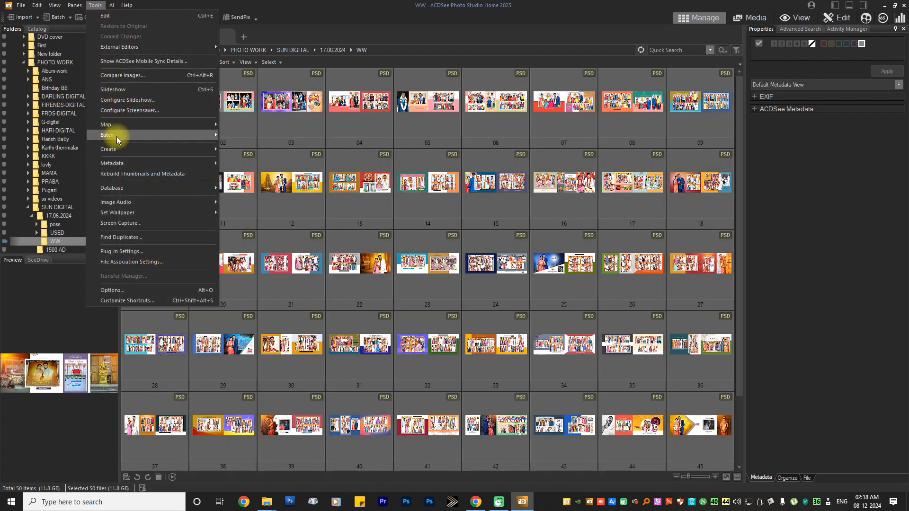
mouse_move(117, 137)
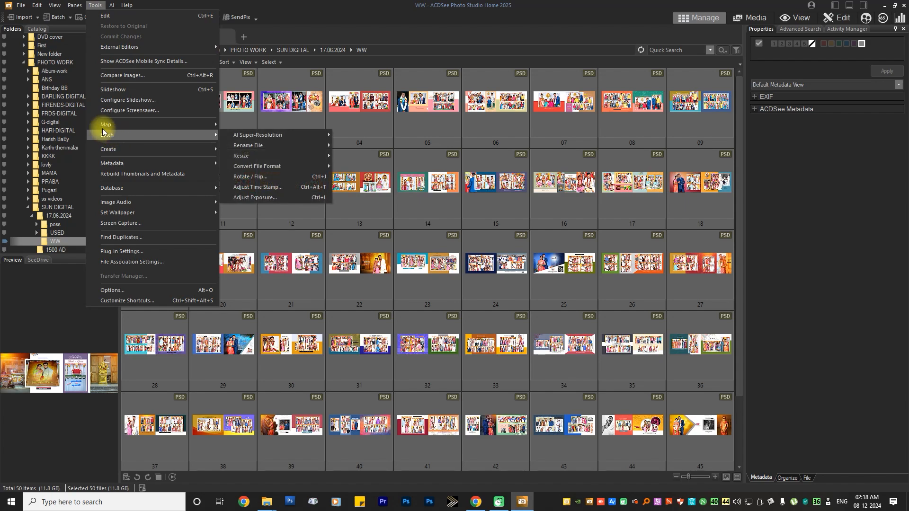
click(63, 18)
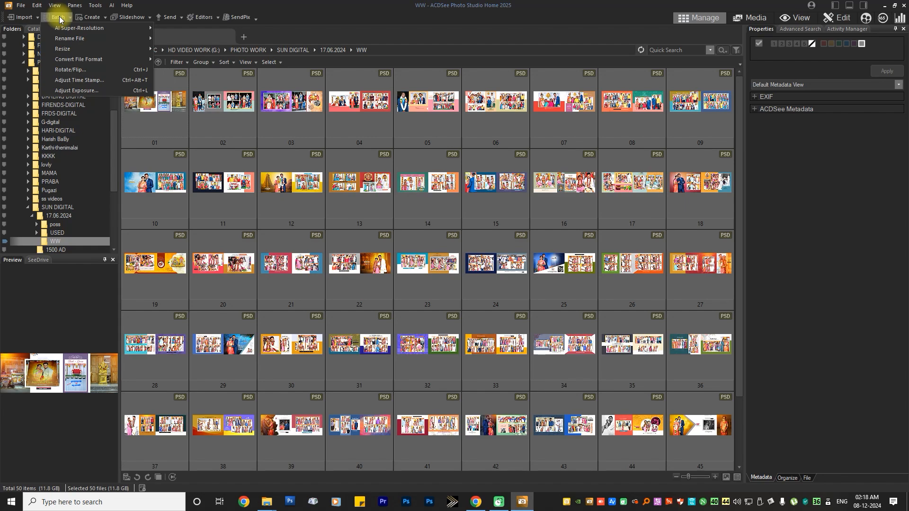
mouse_move(69, 60)
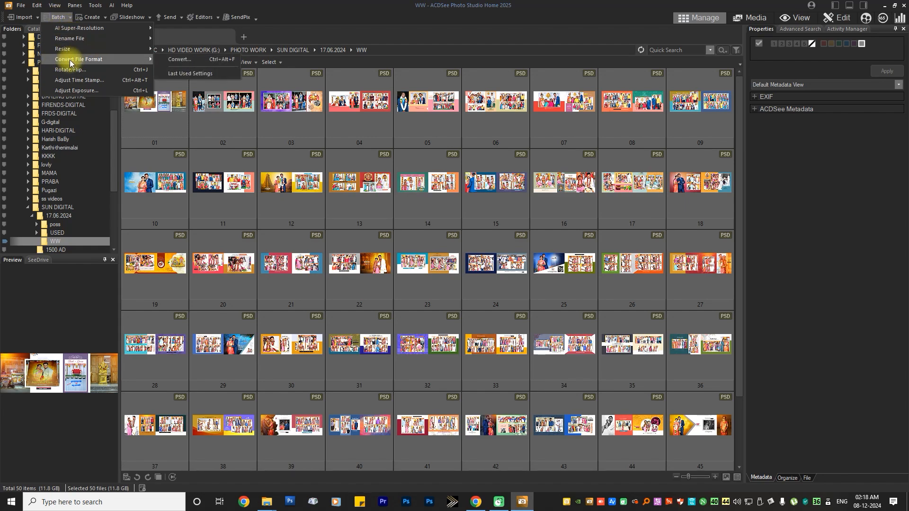
click(181, 61)
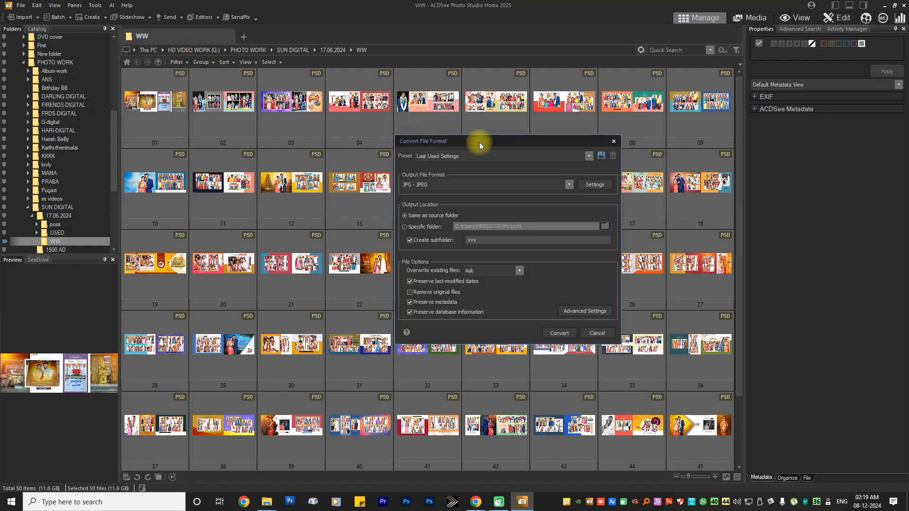
click(570, 184)
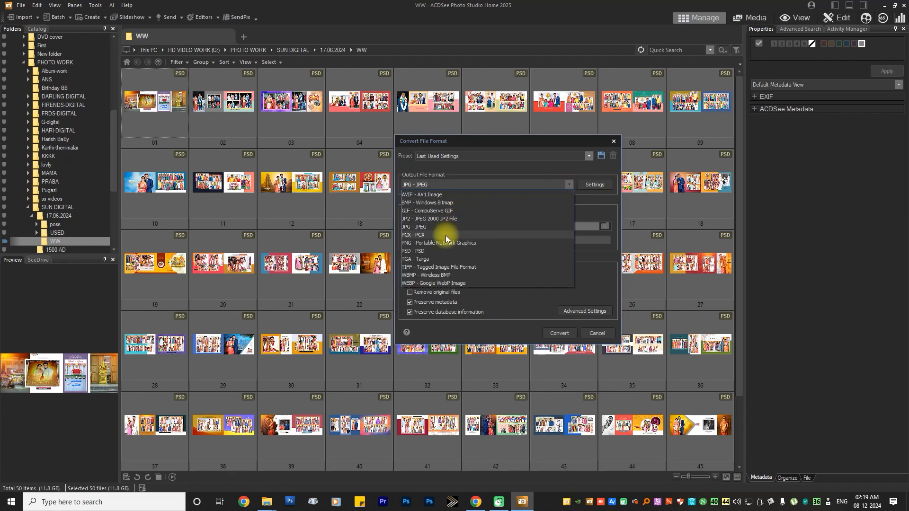
click(417, 228)
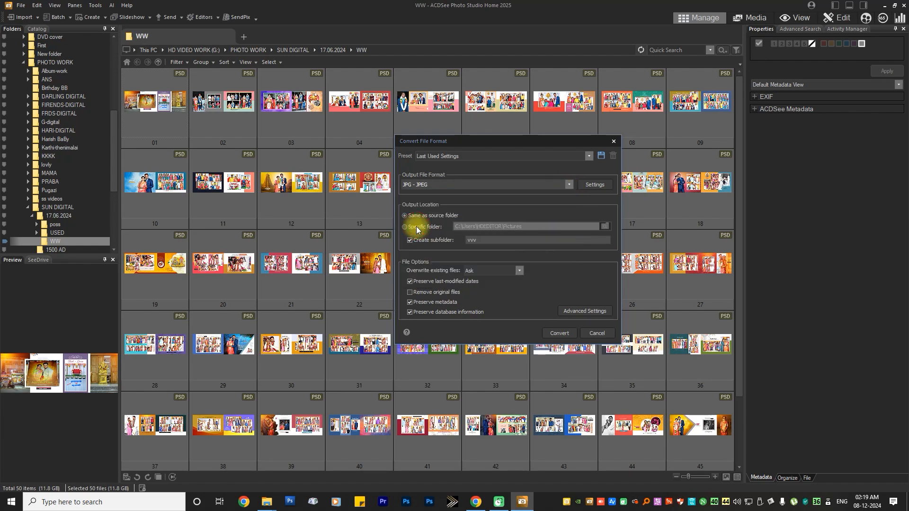
Raise the JPEG image quality to the best-quality end in the output format settings and accept the options
click(597, 185)
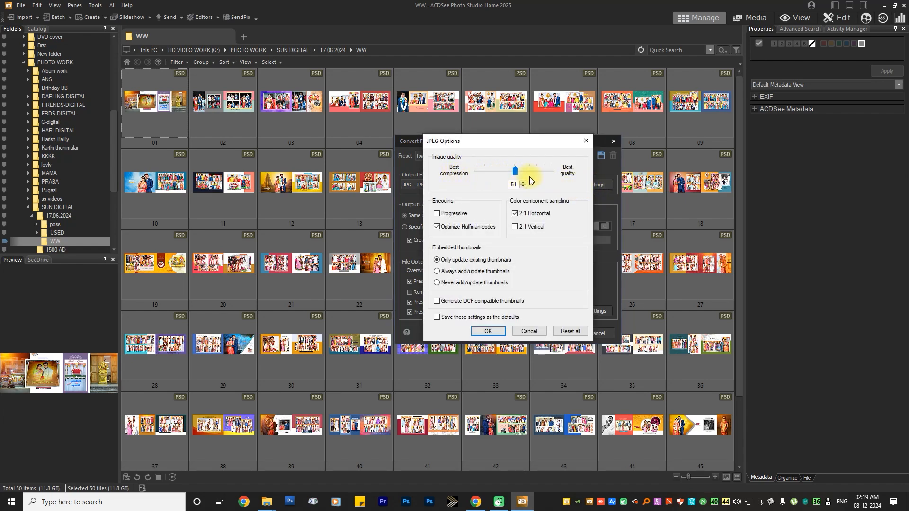
drag(516, 169, 557, 178)
click(488, 331)
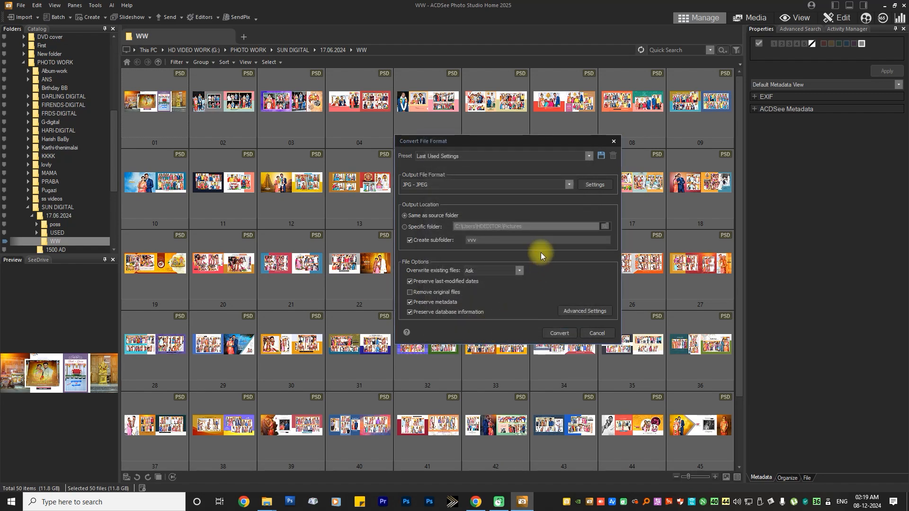
Set the output location to the same as the source folder, with a created subfolder named velan
click(405, 228)
click(404, 216)
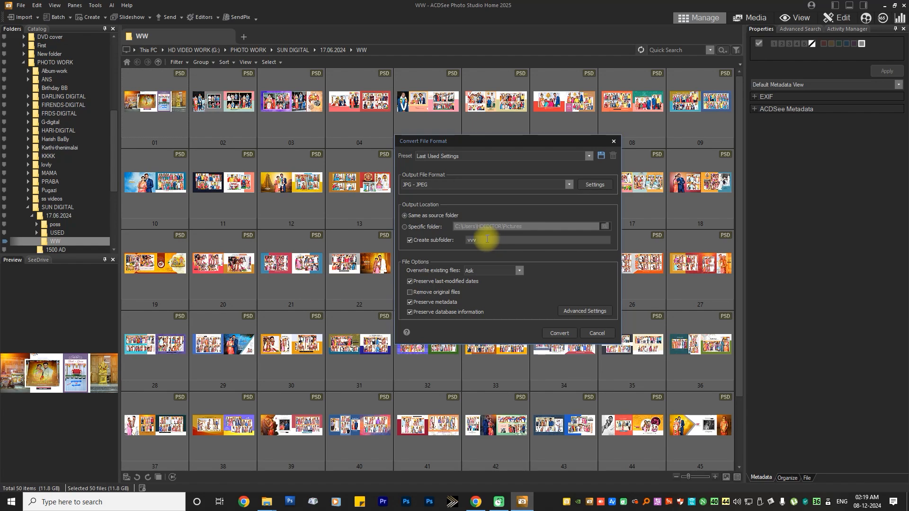
drag(481, 240, 459, 242)
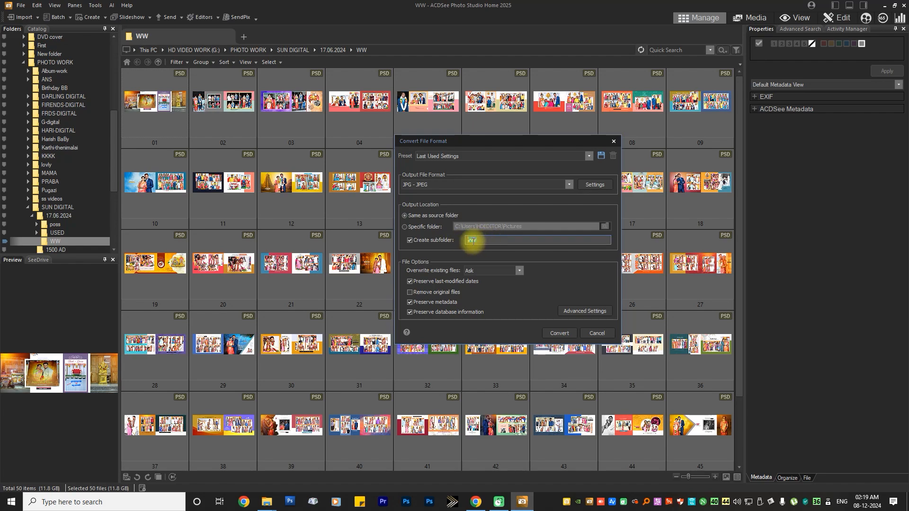
text(v)
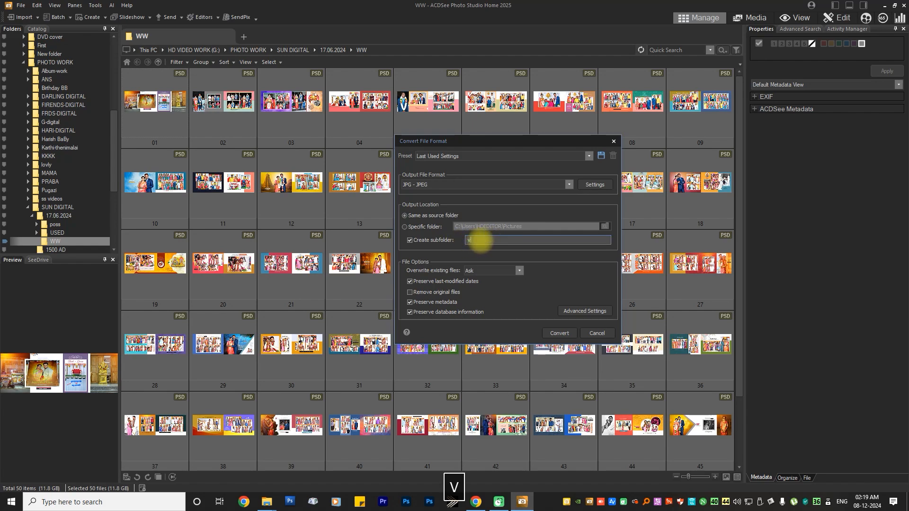
text(elan)
Accept the advanced settings with source resolution and all pages, then convert the files and close the result list
click(575, 311)
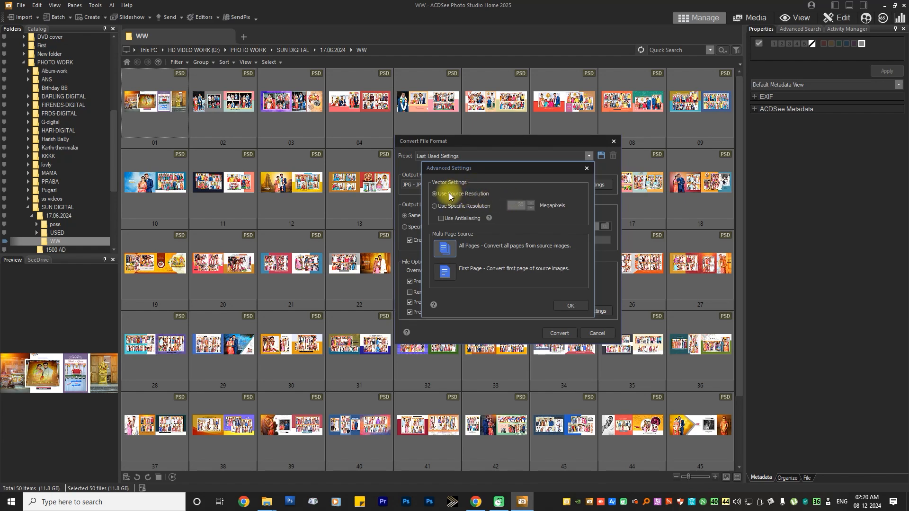
drag(462, 169, 528, 170)
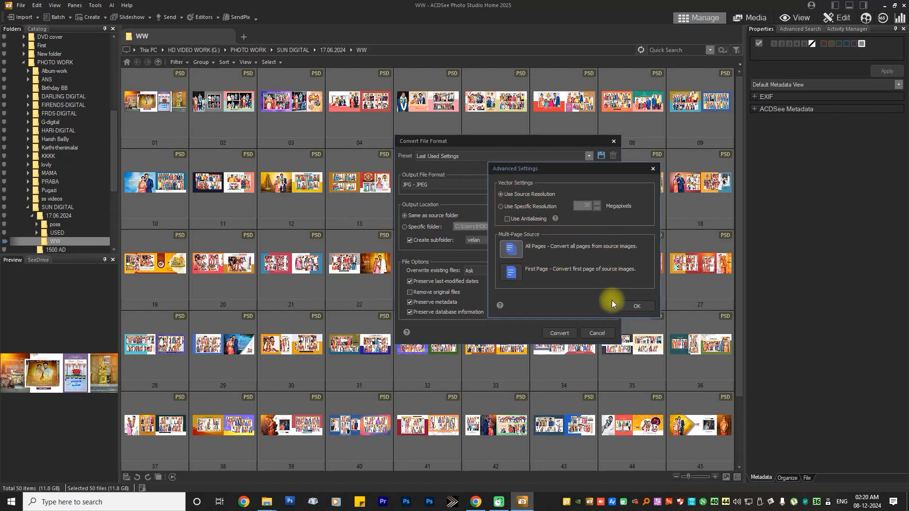
click(636, 305)
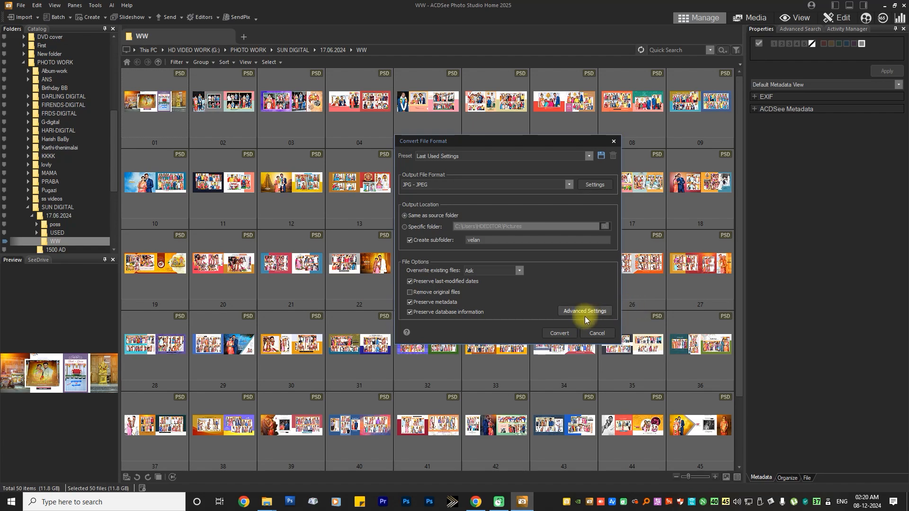
click(561, 332)
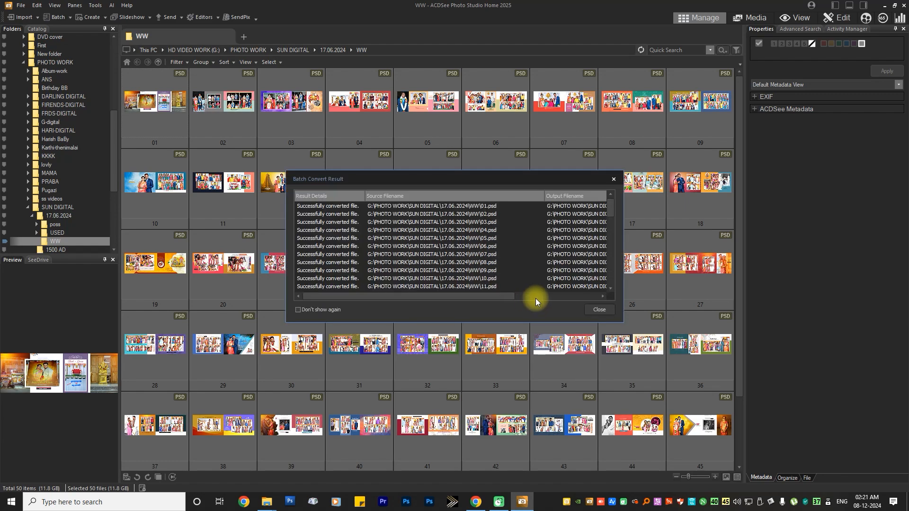
click(599, 309)
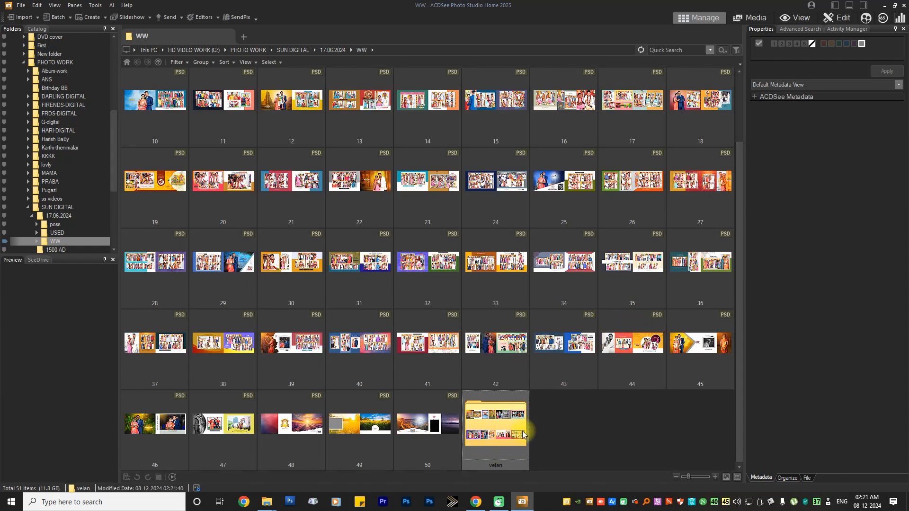
Switch to File Explorer, open the velan folder inside WW to check the converted sheets, and close the ACDSee main window
click(883, 6)
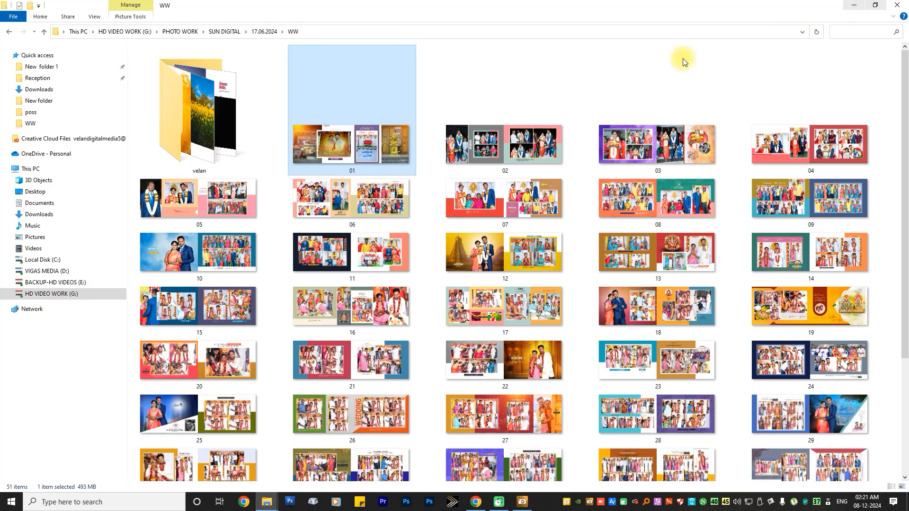
double_click(209, 131)
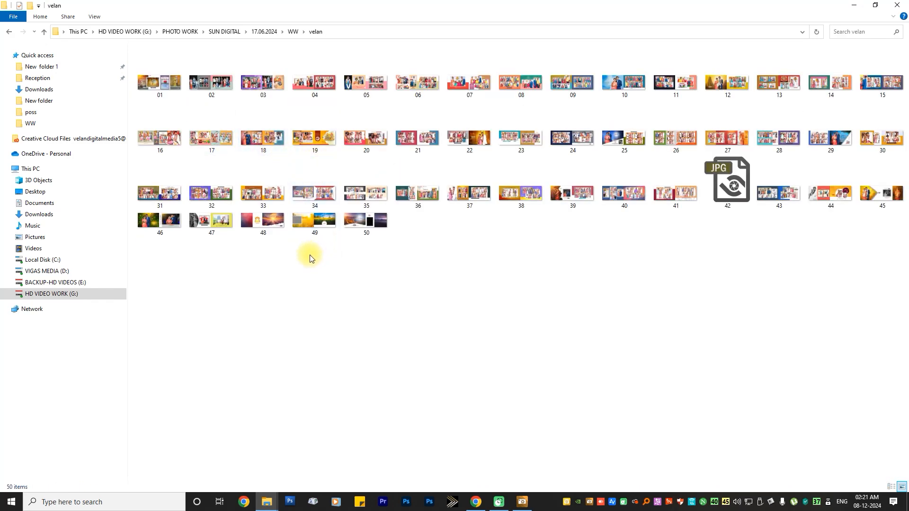
click(522, 502)
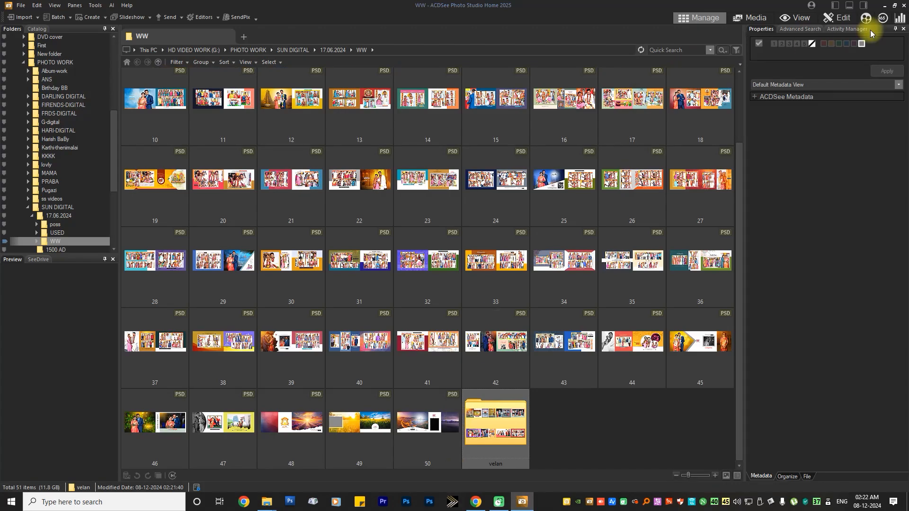
click(902, 5)
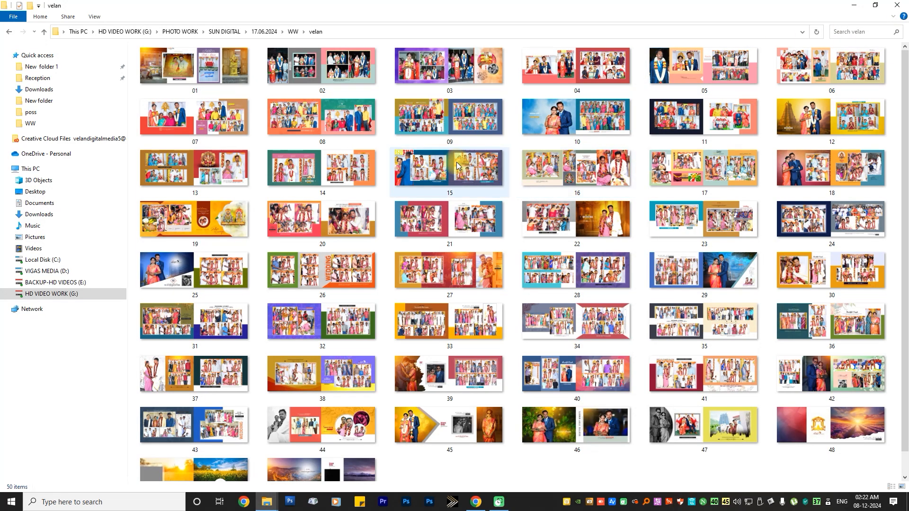
View converted sheet 01 in ACDSee Quick View, then browse the velan folder's JPG thumbnails in Manage mode
double_click(225, 80)
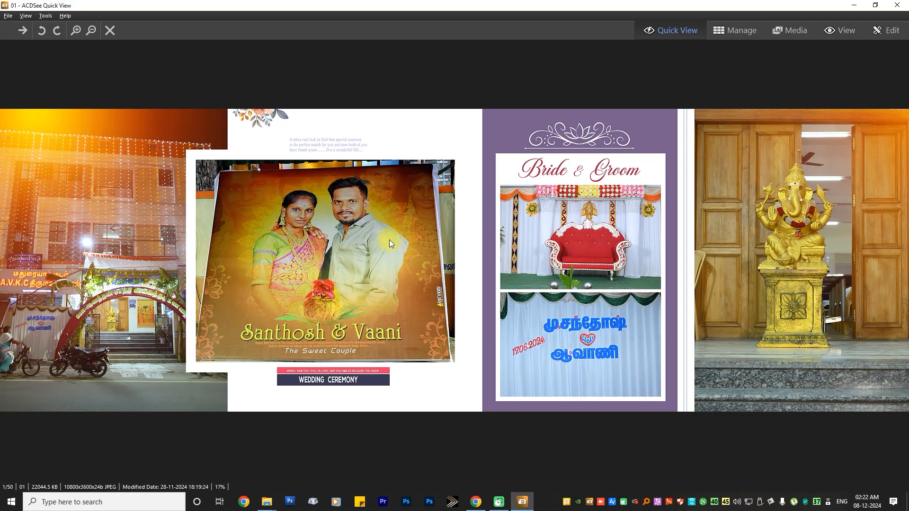
key(Escape)
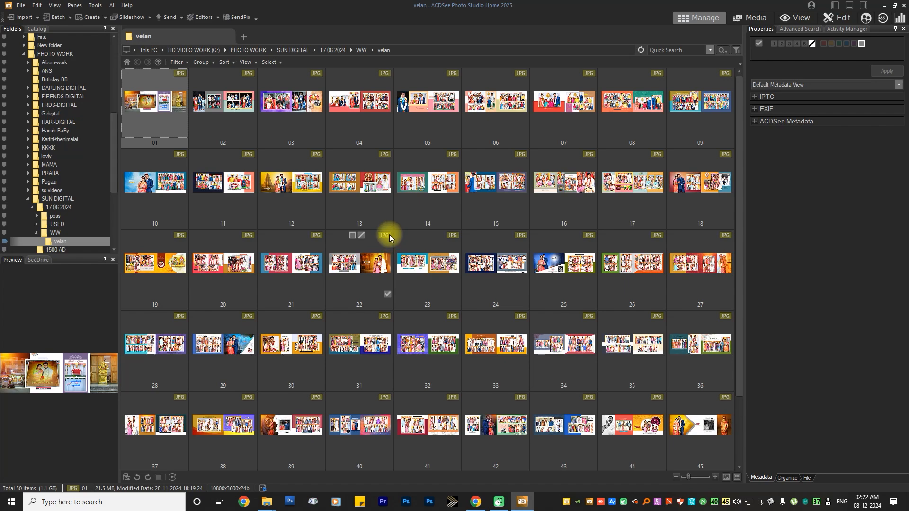
scroll(389, 237, down, 1)
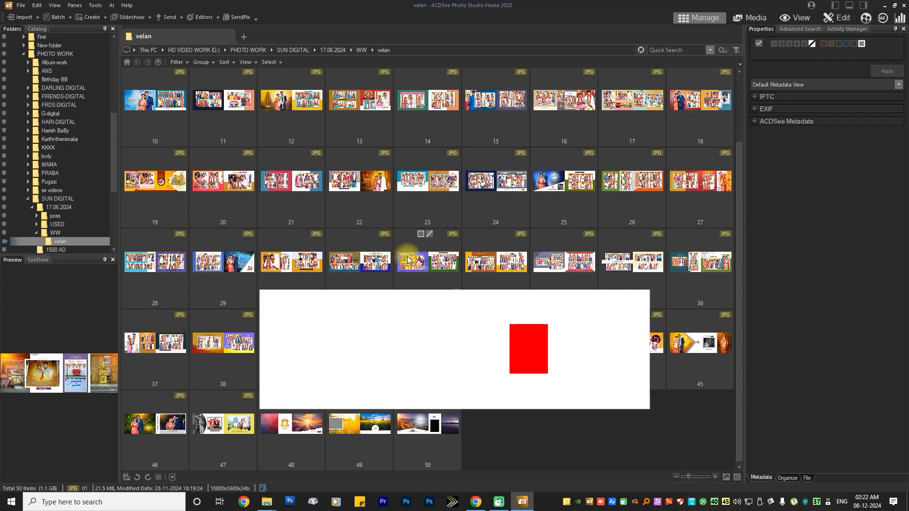
scroll(393, 232, up, 1)
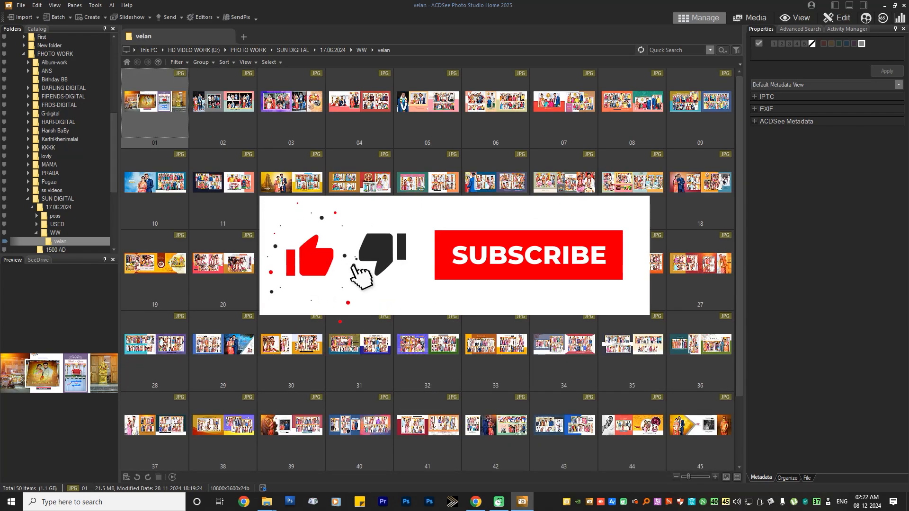
Select all JPG sheets in the velan folder and set up a contact sheet with 3 columns and 8 rows
key(ctrl+a)
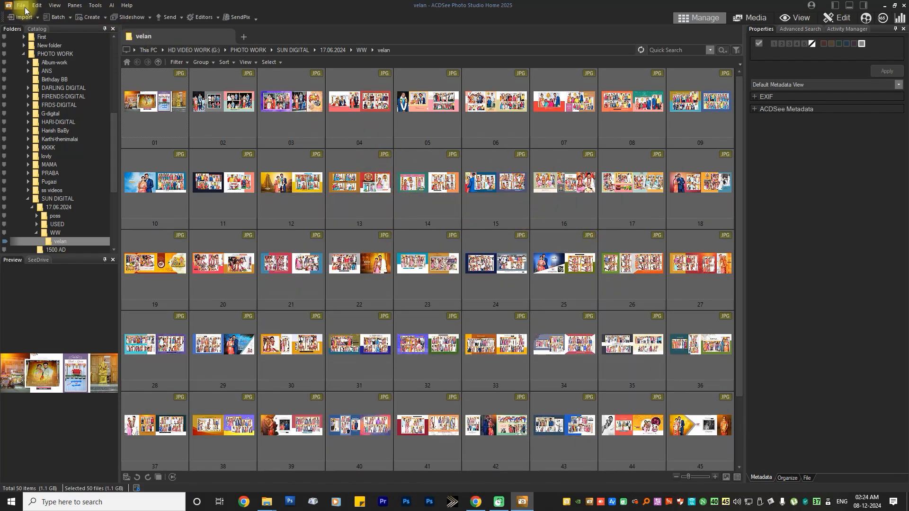
click(95, 6)
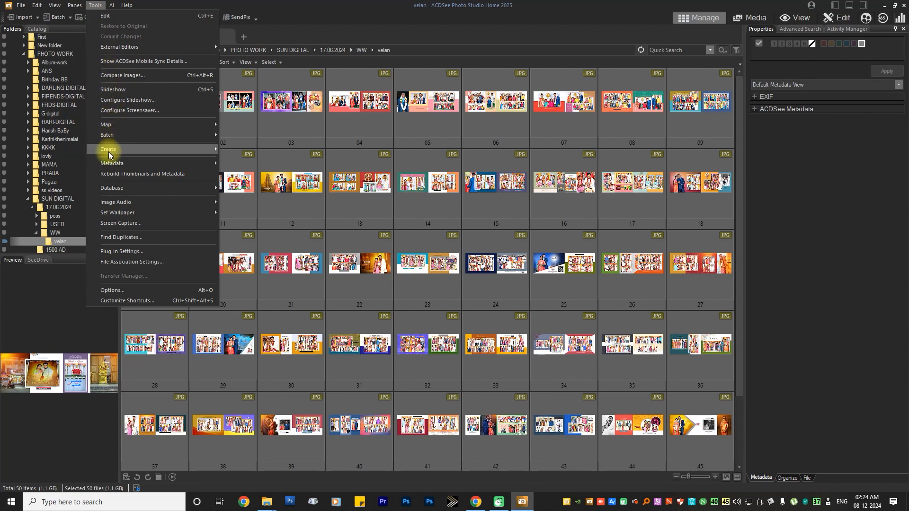
mouse_move(117, 150)
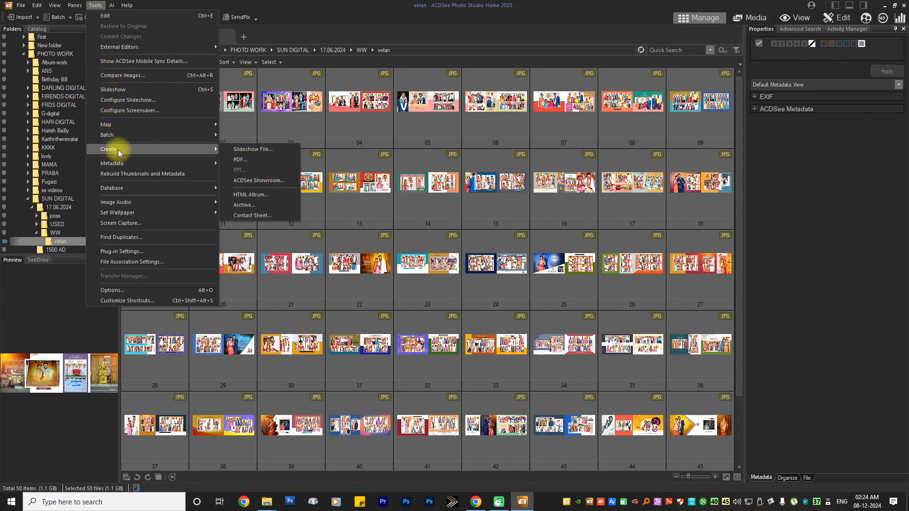
click(257, 215)
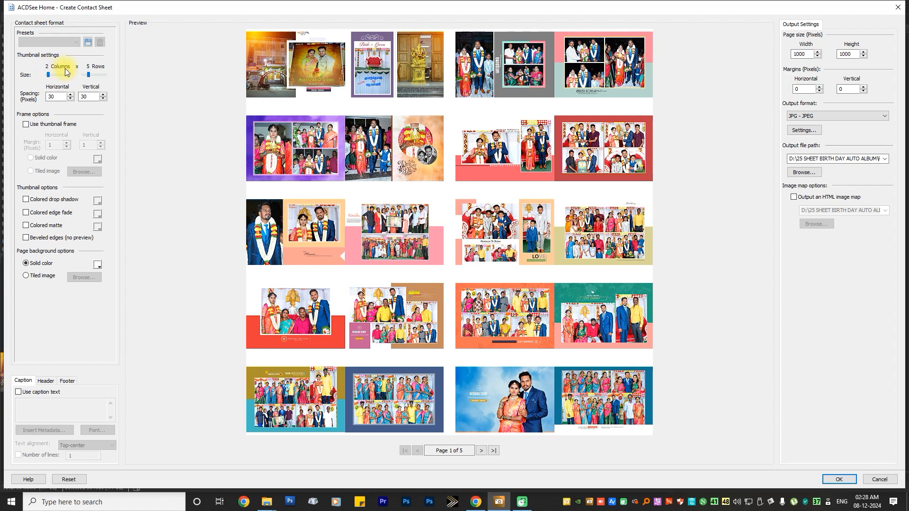
drag(49, 74, 50, 75)
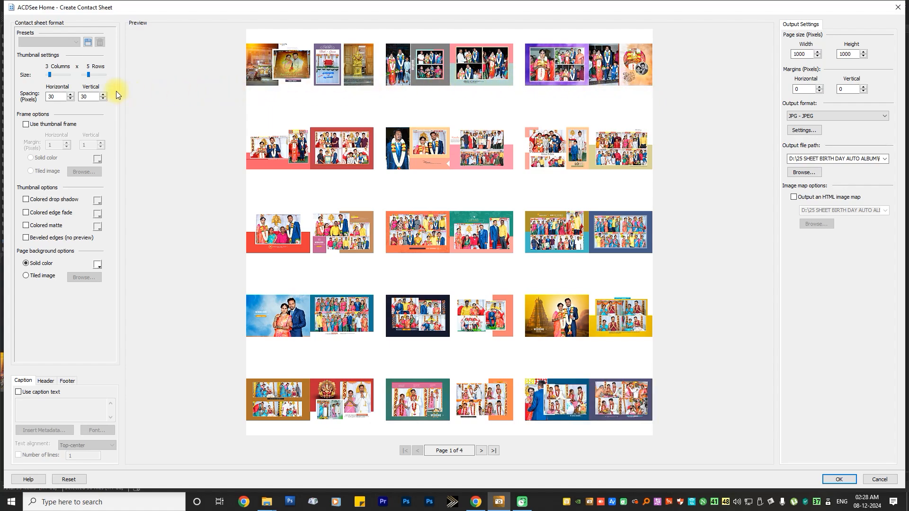
drag(89, 74, 95, 74)
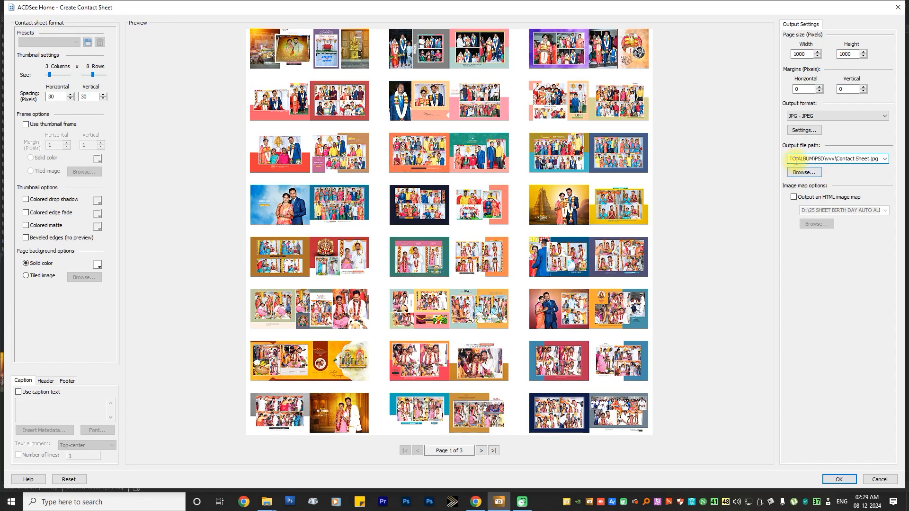
Set the contact sheet's output file to velan, saved as JPG in the G: drive folder PHOTO WORK\SUN DIGITAL\17.06.2024\WW\velan
click(812, 174)
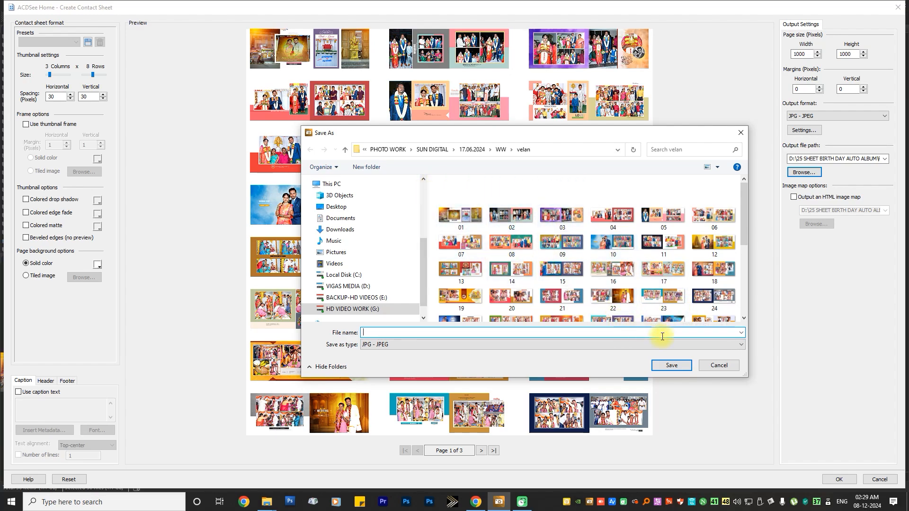
click(722, 369)
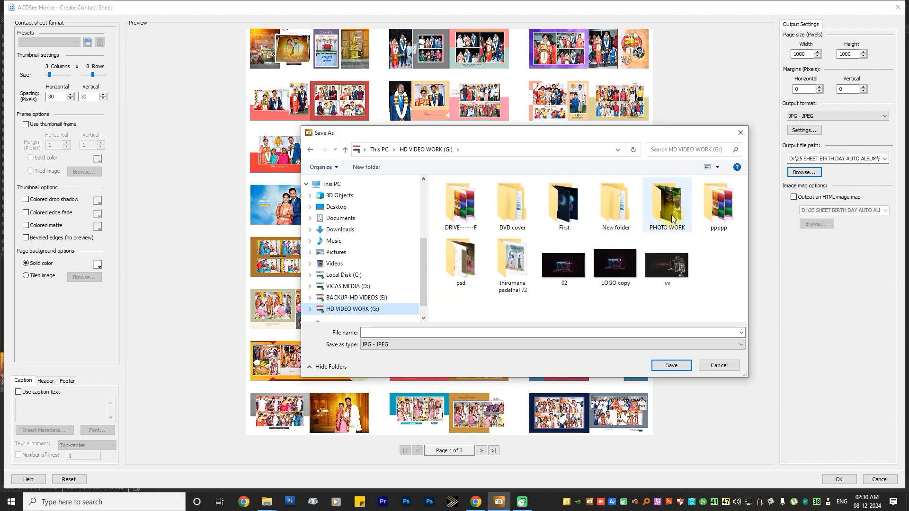
double_click(667, 216)
scroll(535, 247, down, 3)
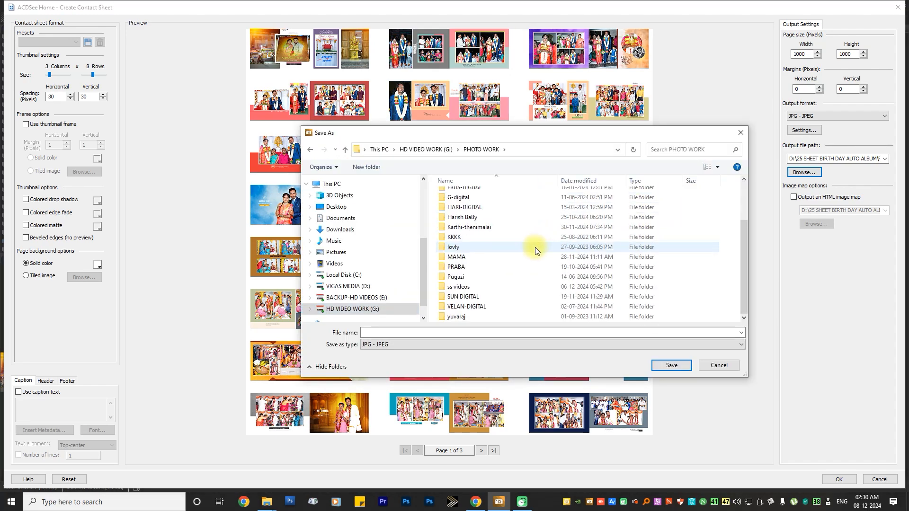
double_click(463, 290)
double_click(470, 194)
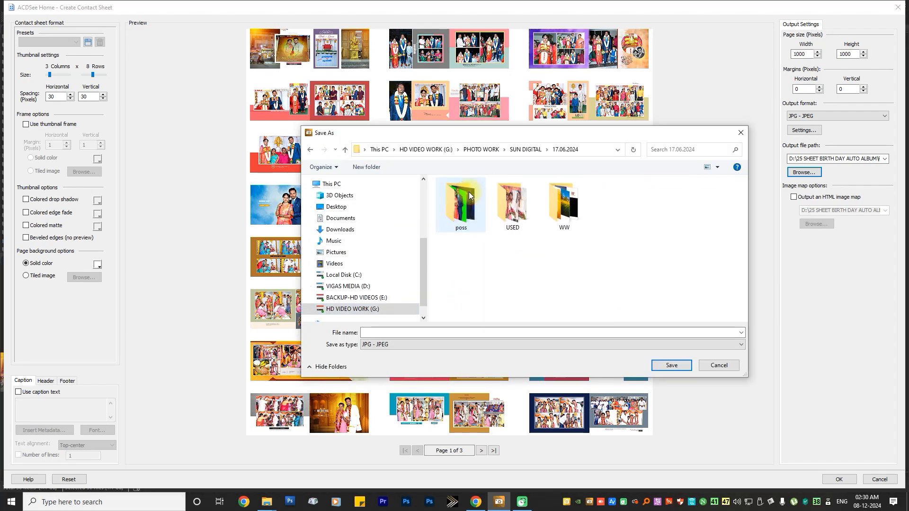
double_click(578, 222)
double_click(482, 212)
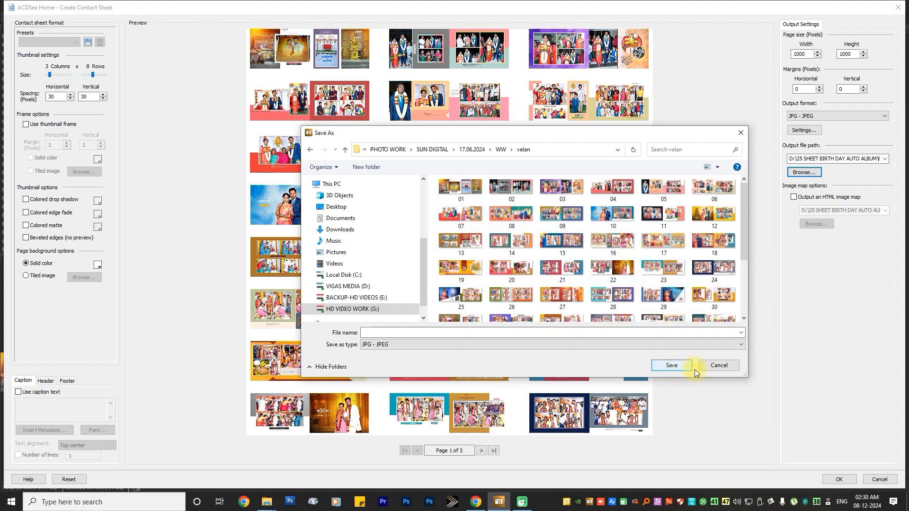
click(395, 333)
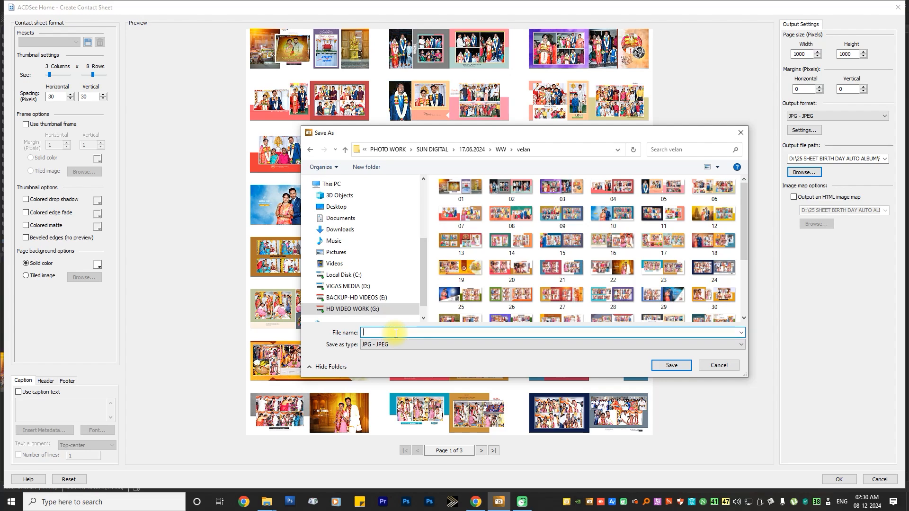
text(velan)
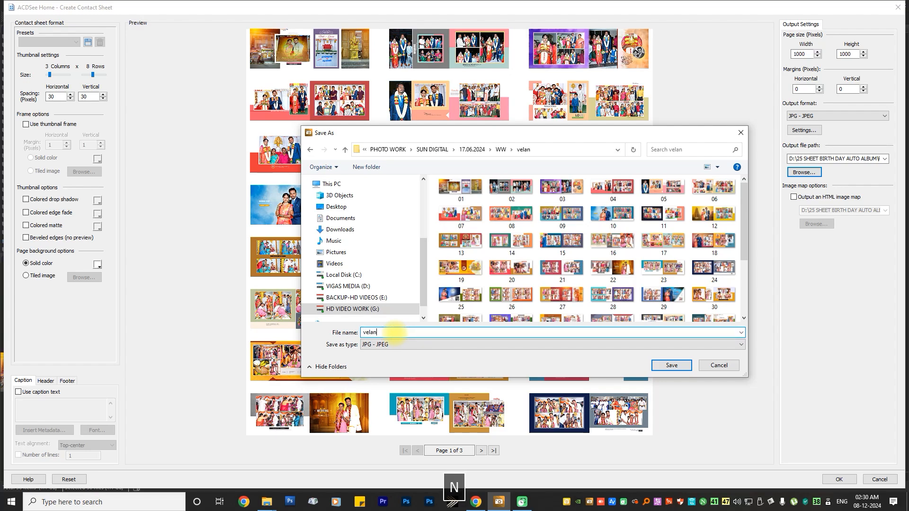
click(688, 365)
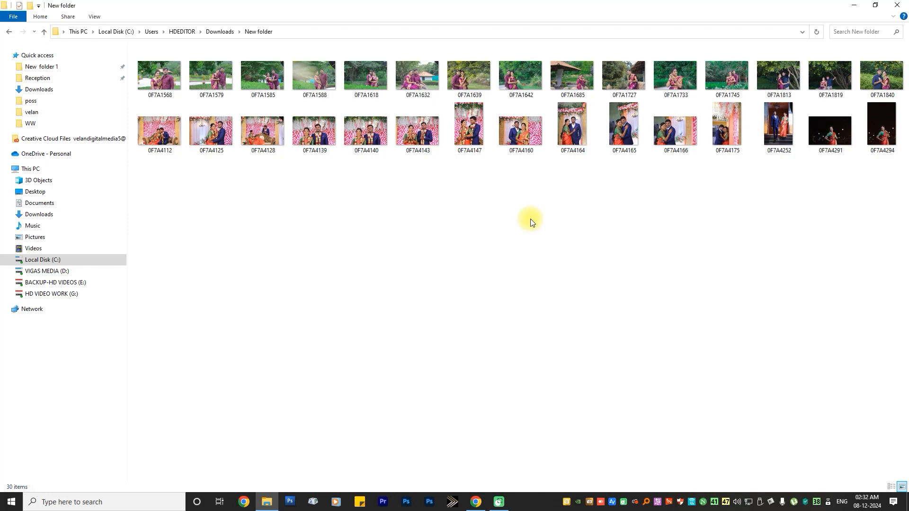
In File Explorer, rename all photos in Downloads\New folder together using the base name 01, then clear the selection
key(ctrl+a)
click(172, 93)
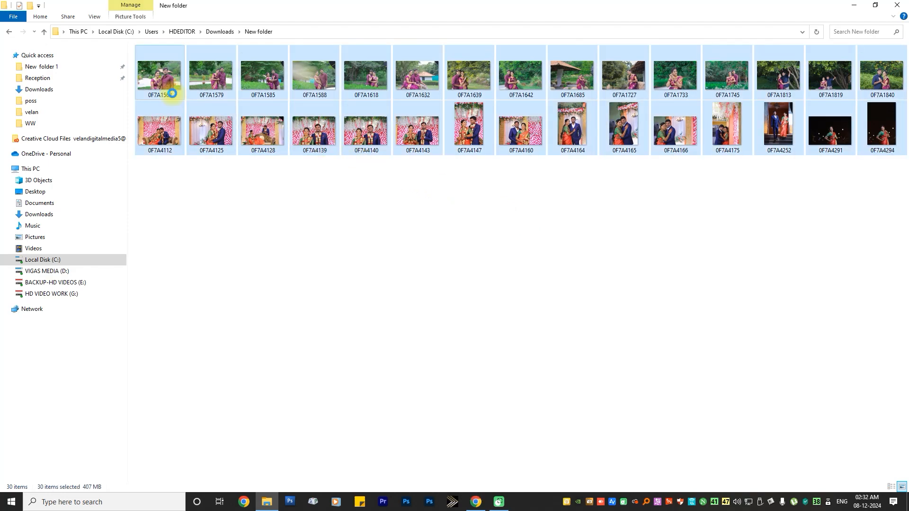
right_click(172, 93)
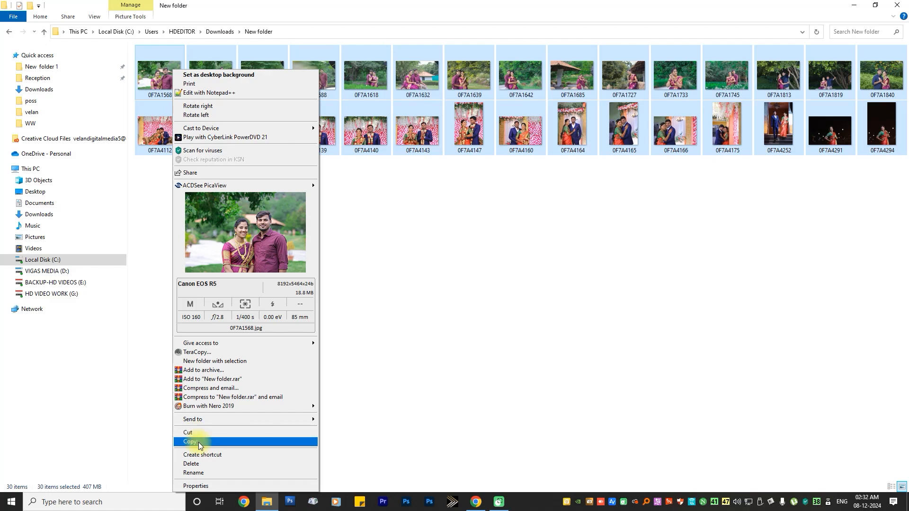
click(197, 472)
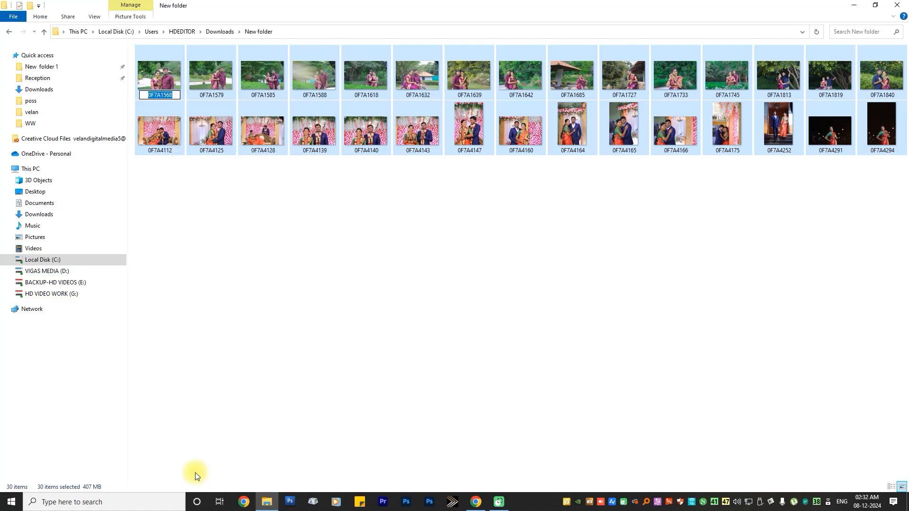
text(01)
key(Return)
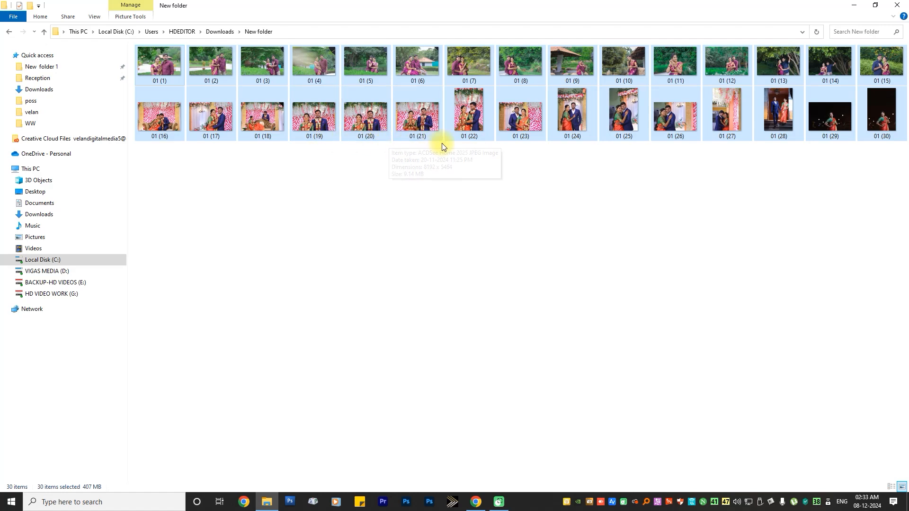
click(366, 188)
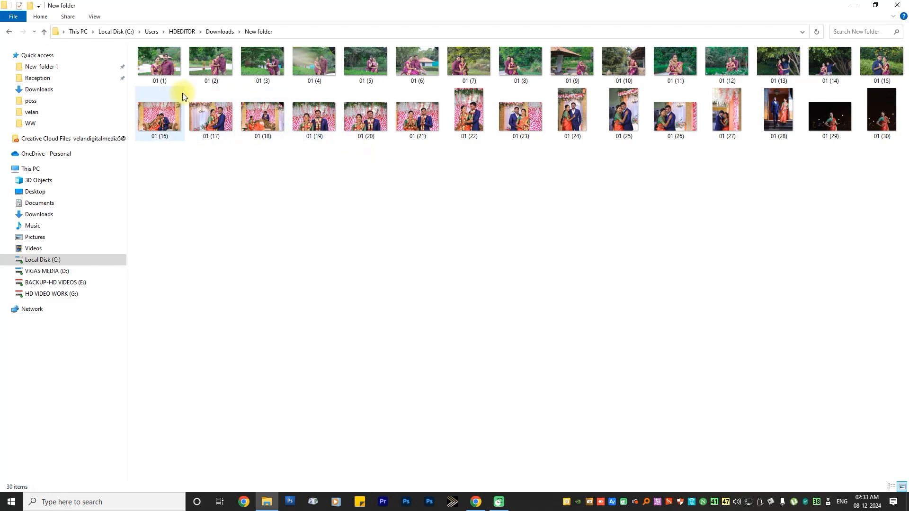
Open photo 01 (1) in ACDSee and bring up the batch Rename dialog for all photos in New folder
double_click(168, 64)
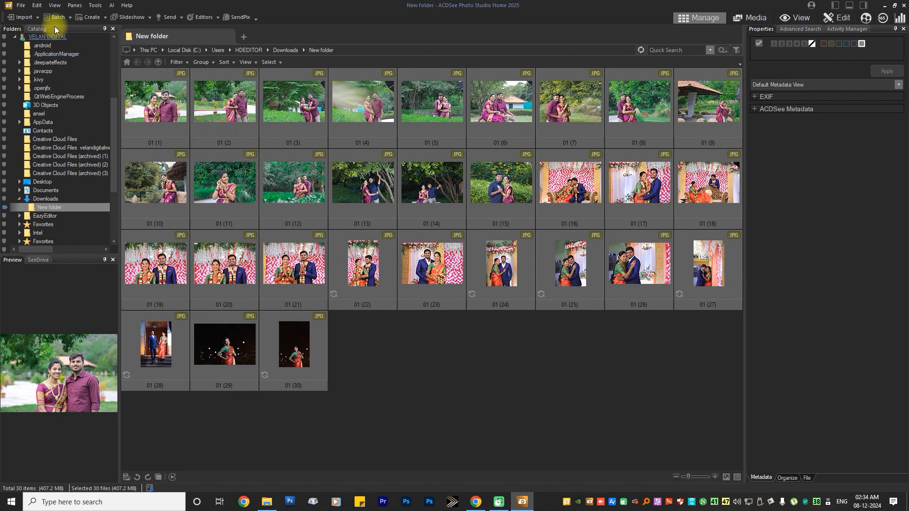
click(37, 6)
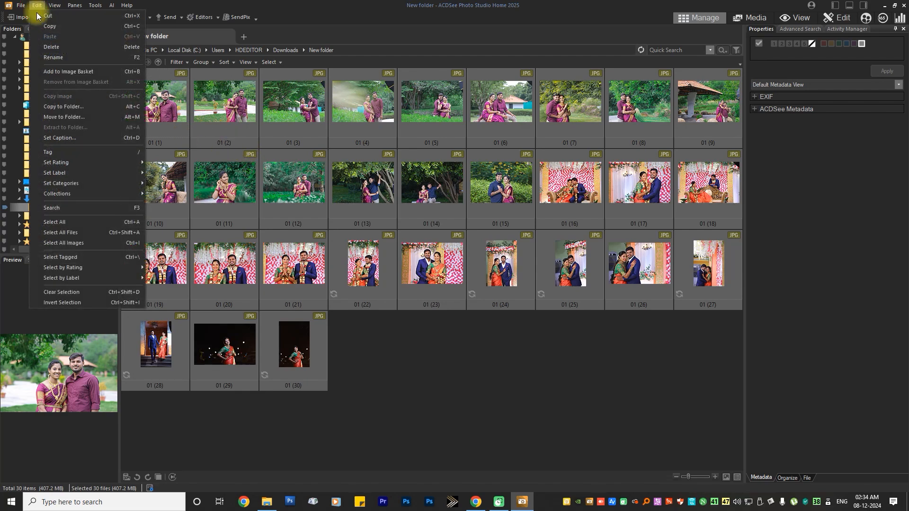
click(64, 58)
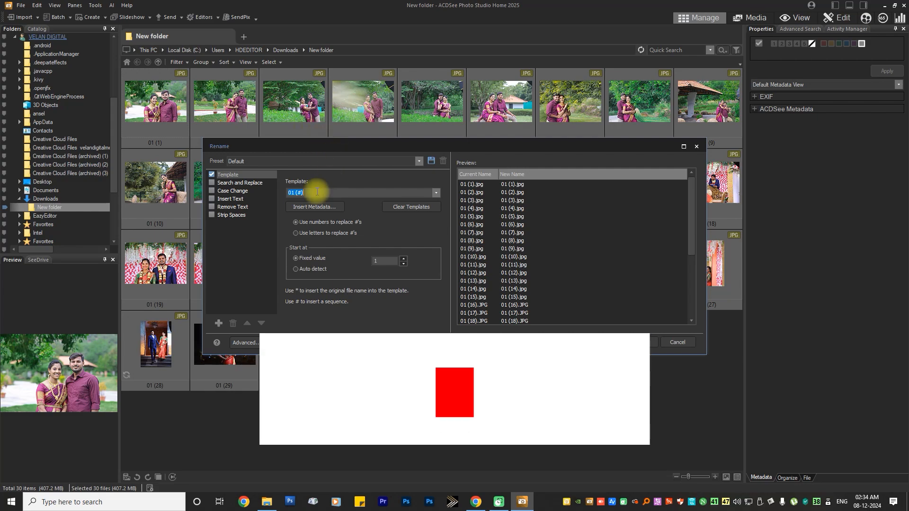
Replace the rename template with a single # so the files get plain sequence numbers
click(312, 191)
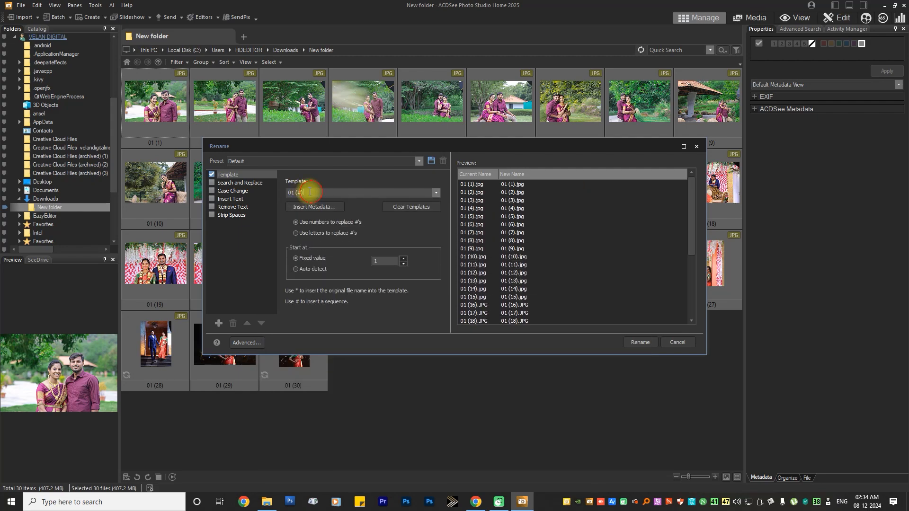
drag(312, 192, 279, 193)
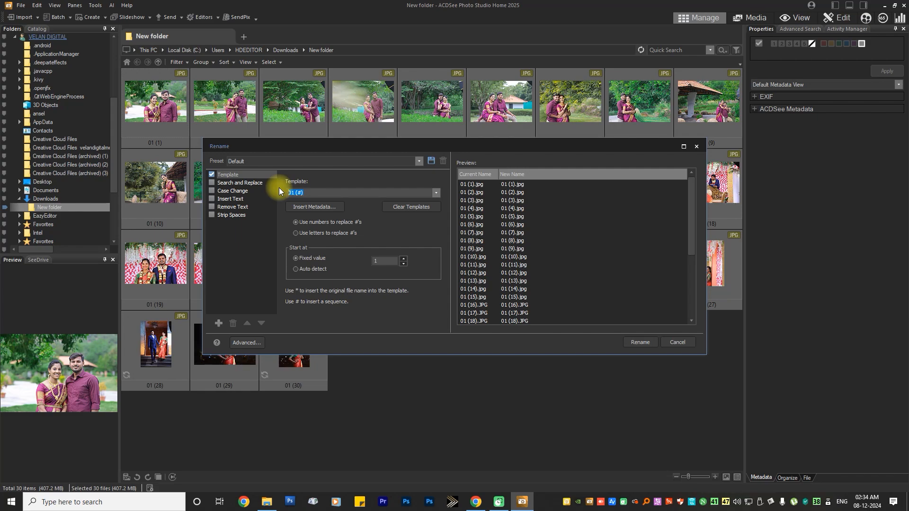
text(3)
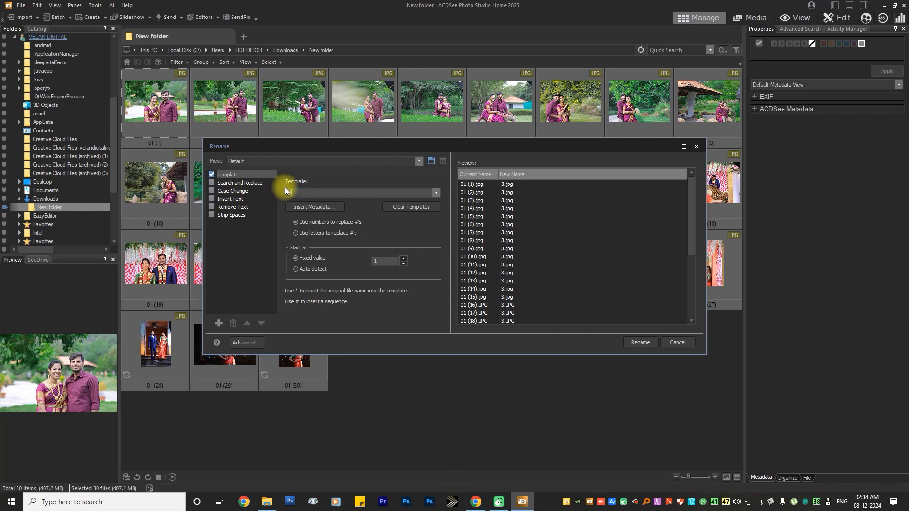
key(BackSpace)
text(#)
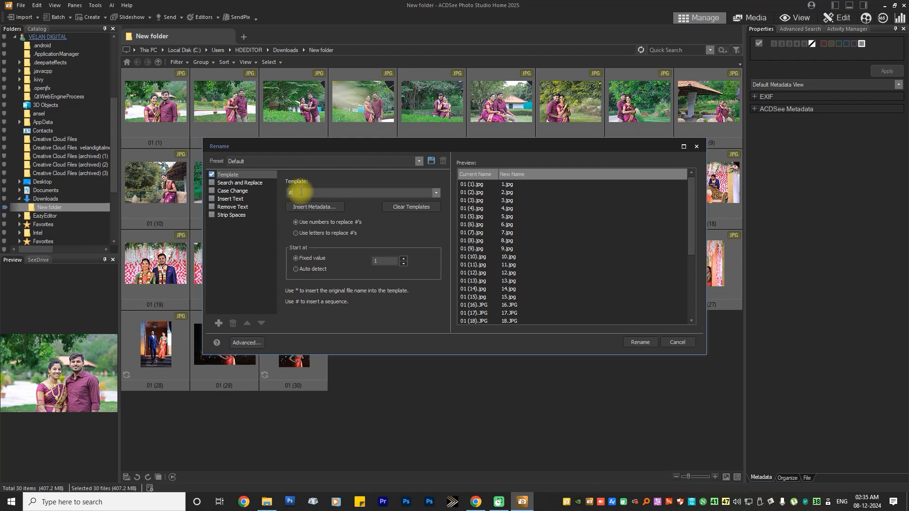
Examine the rename preview, comparing the current and new file names from the first photo through the last
drag(295, 193, 282, 192)
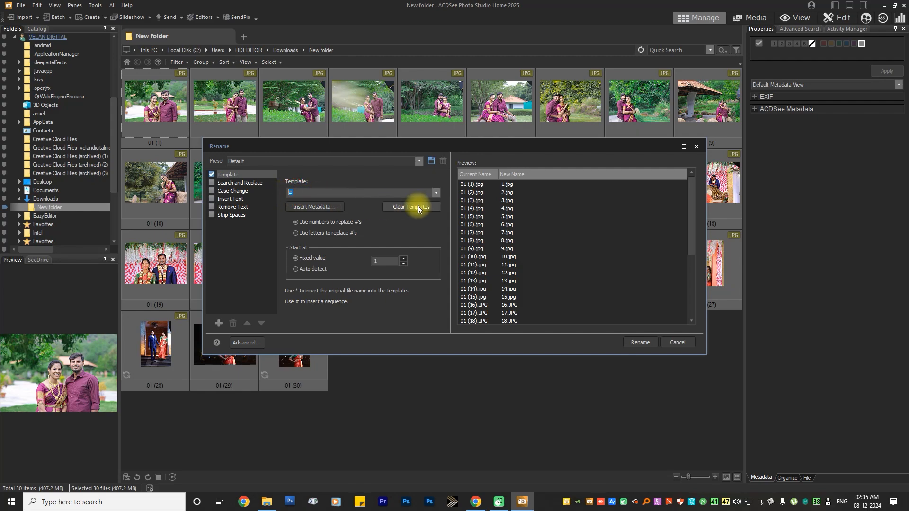
click(506, 185)
click(505, 193)
click(505, 199)
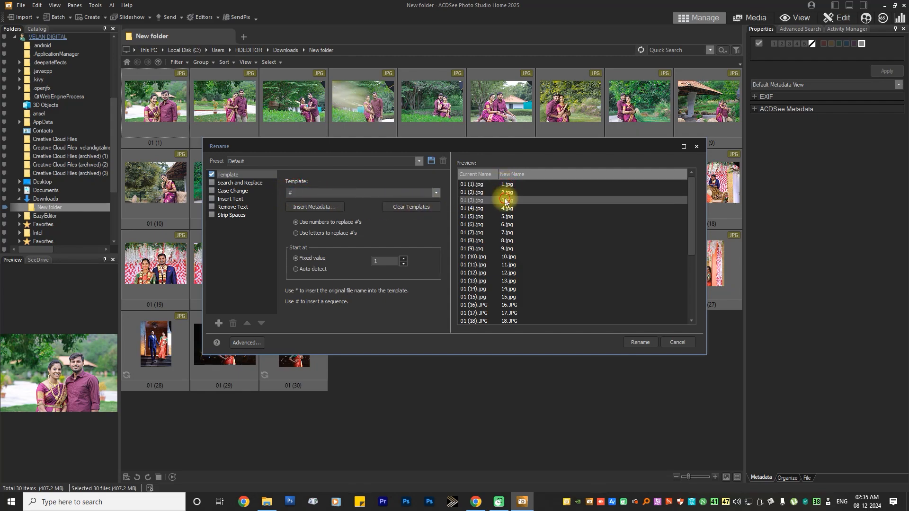
click(504, 216)
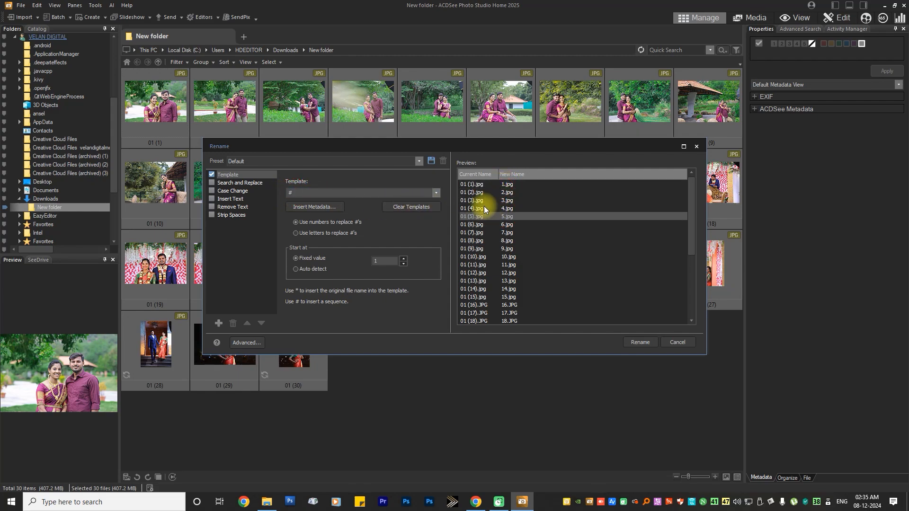
click(470, 186)
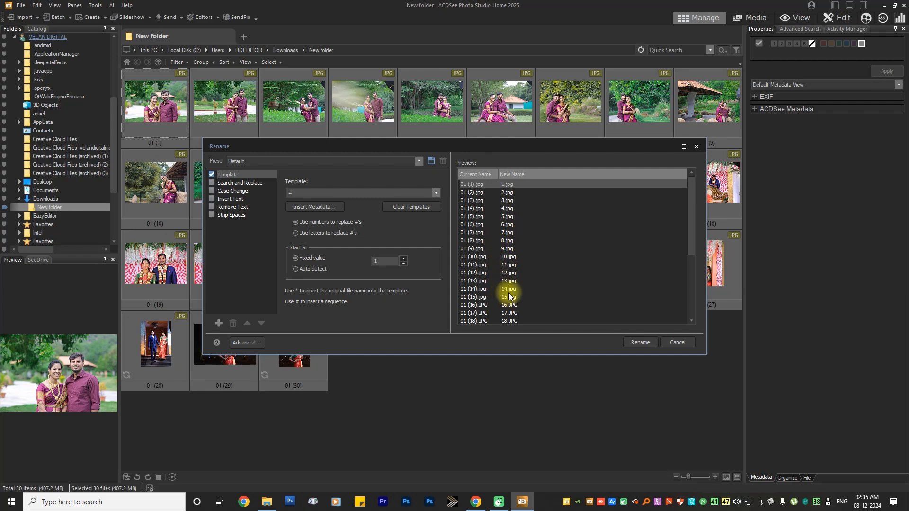
scroll(510, 290, down, 3)
scroll(513, 288, down, 1)
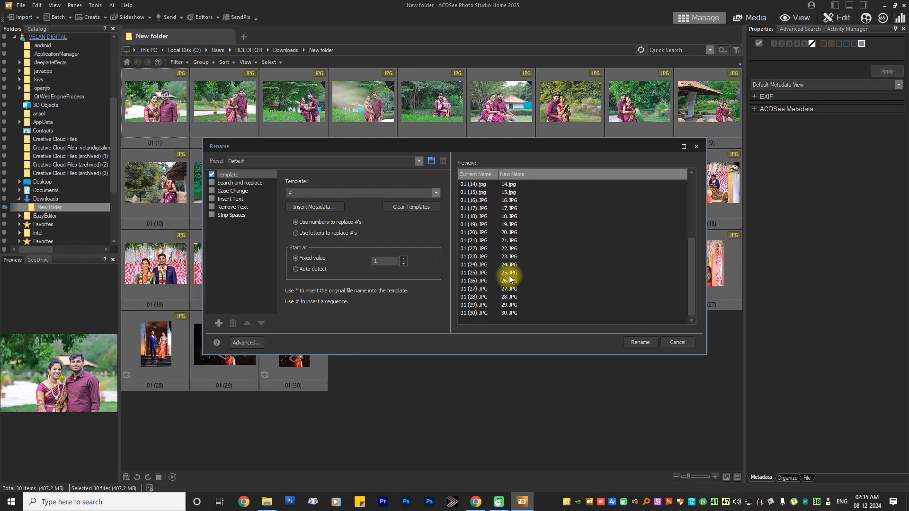
scroll(512, 265, up, 3)
scroll(512, 265, up, 2)
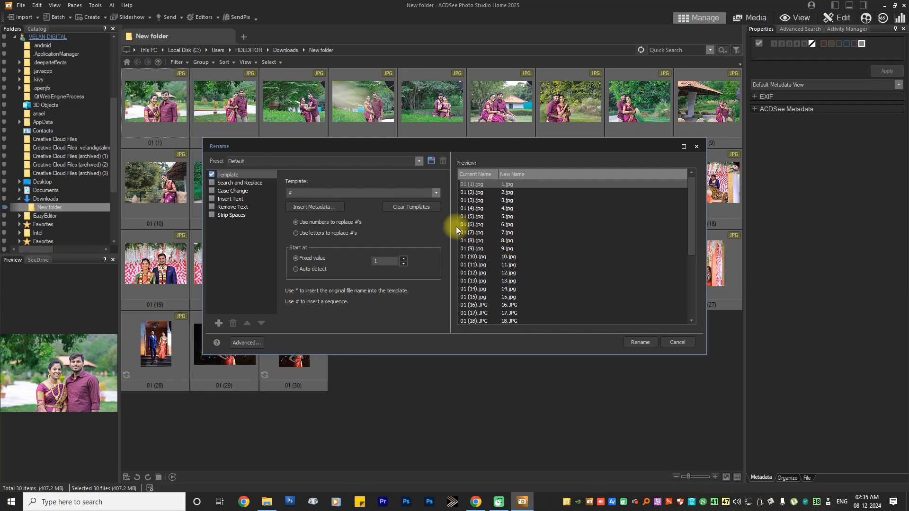
click(292, 193)
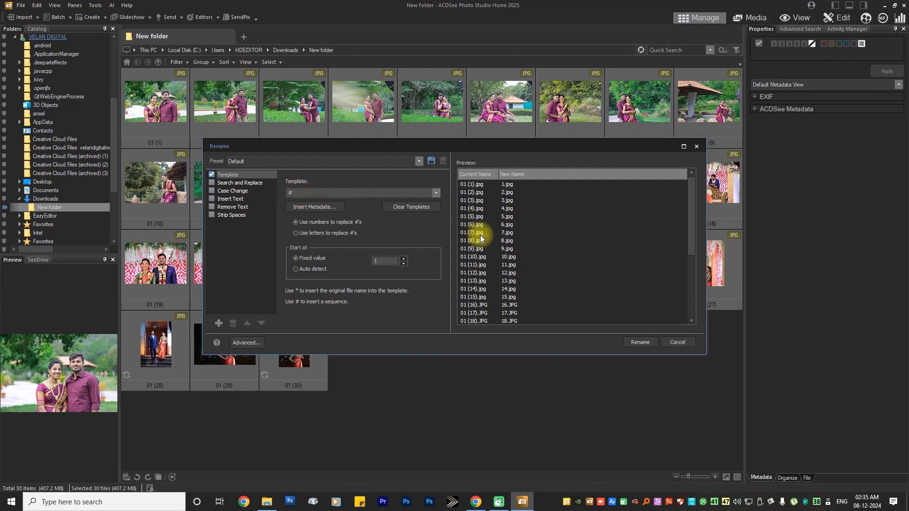
scroll(518, 239, down, 3)
scroll(518, 241, down, 2)
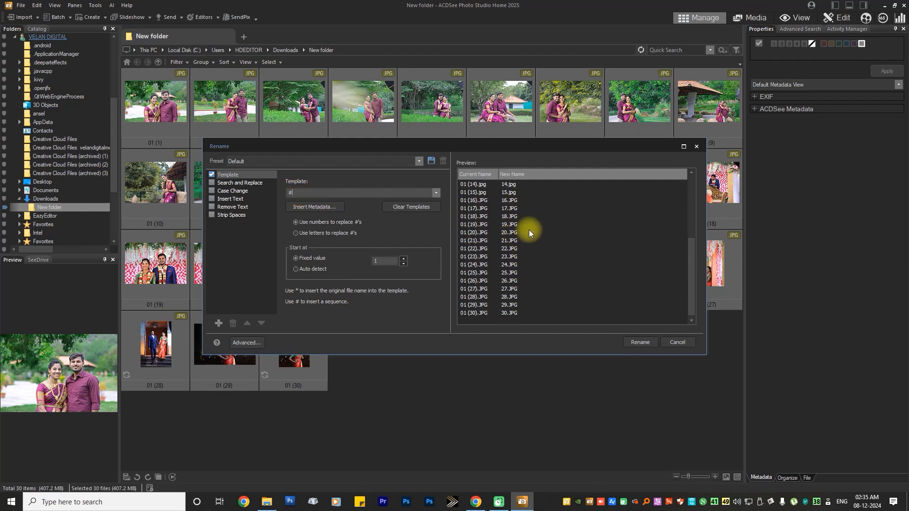
scroll(530, 229, up, 3)
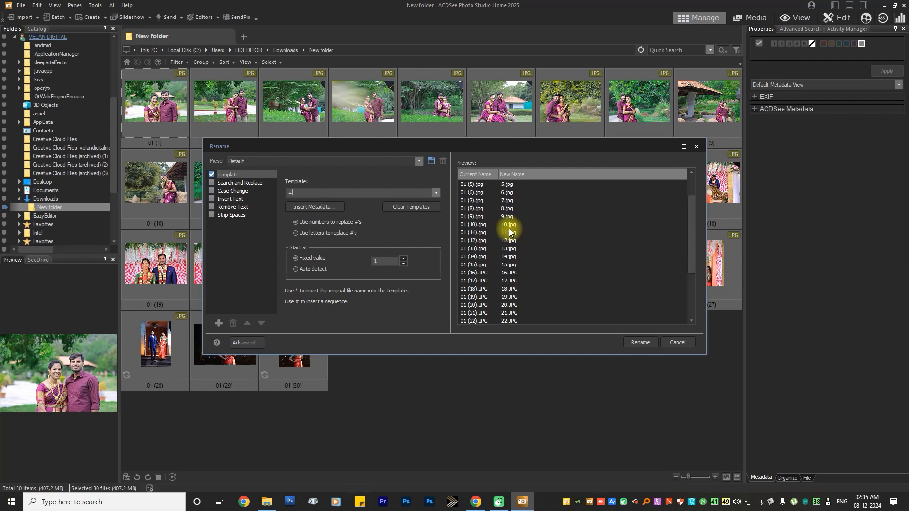
Extend the rename template to ## for two-digit numbering and check the preview list
click(307, 191)
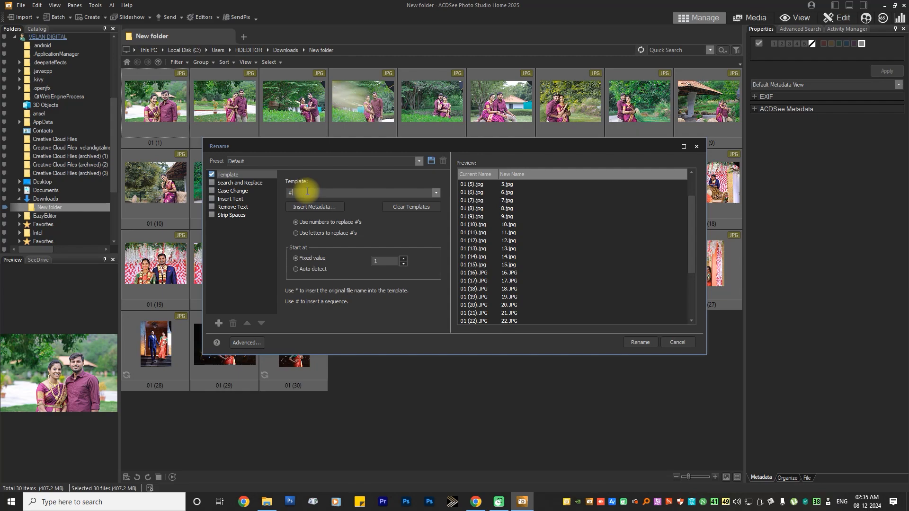
text(#)
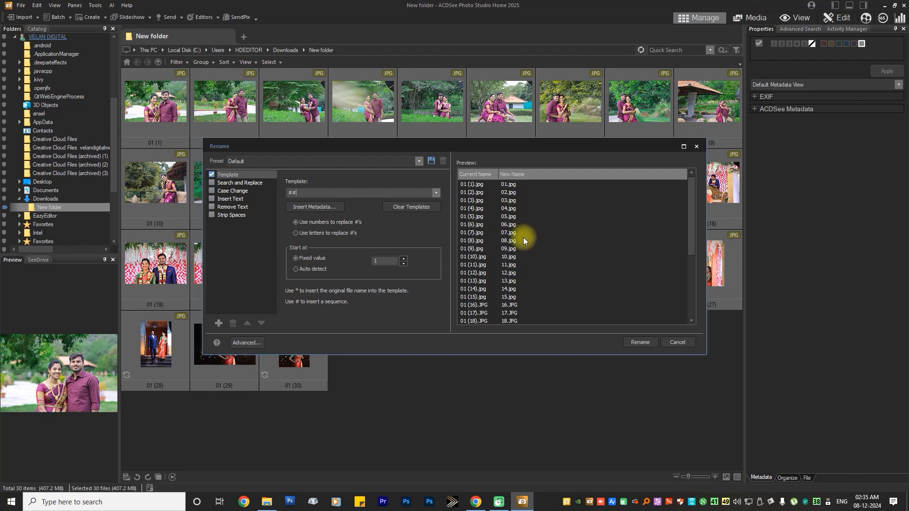
scroll(523, 240, down, 1)
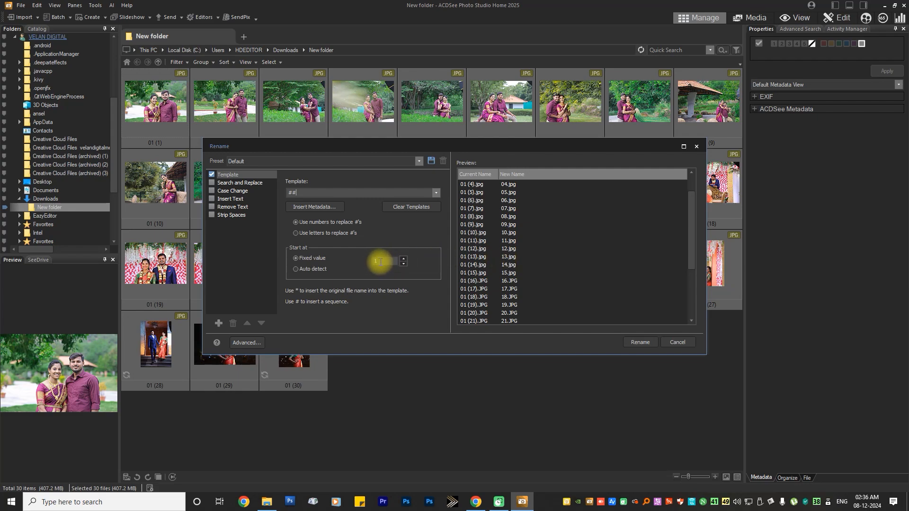
Try a fixed start value of 5, check the previewed numbering, and set the start value back to 1
double_click(386, 261)
text(5)
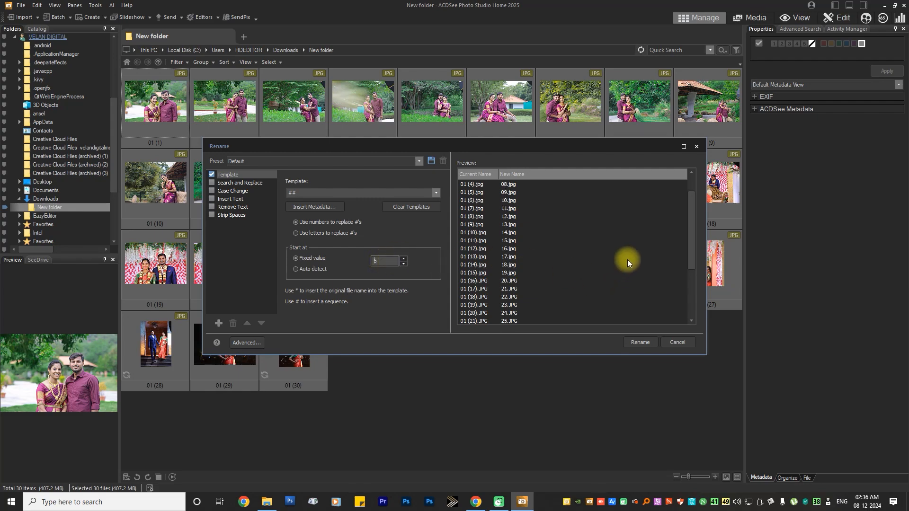
drag(691, 222, 691, 186)
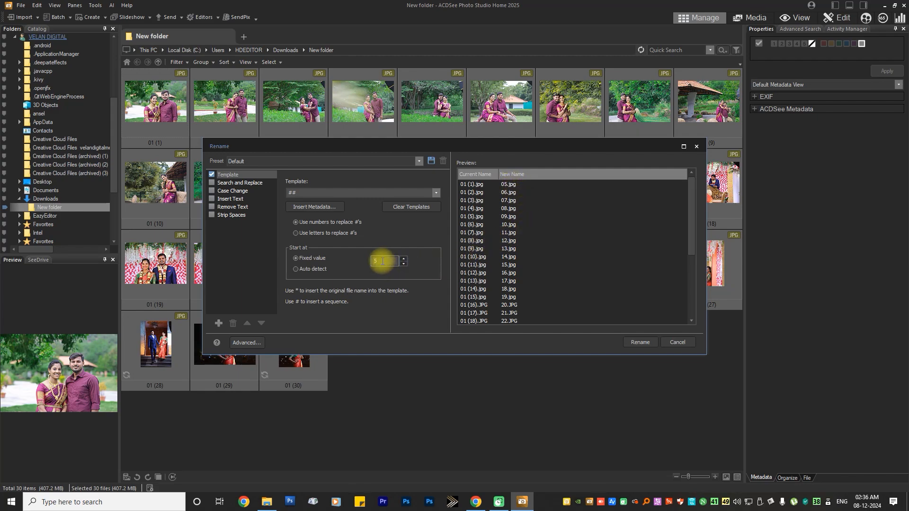
drag(382, 261, 363, 261)
text(1)
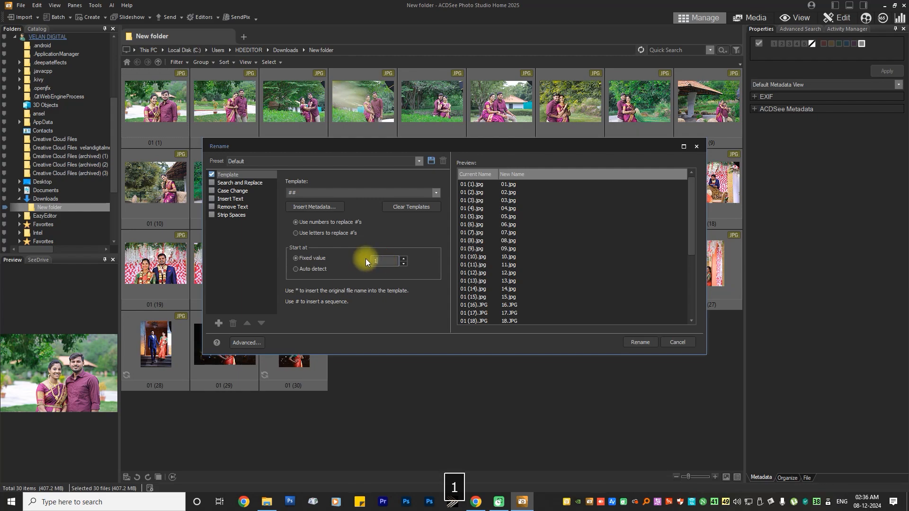
Apply the two-digit batch rename to the selected photos and dismiss the rename result report
click(648, 342)
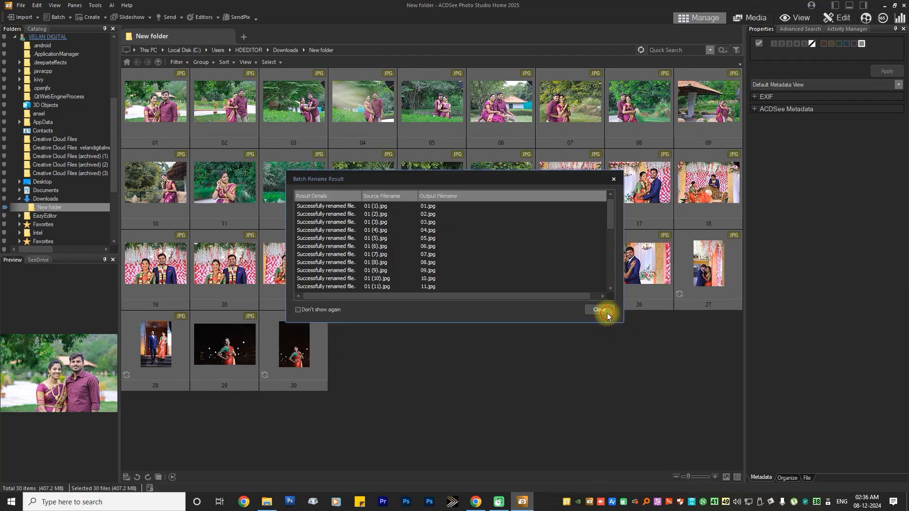
click(609, 313)
Check the renamed photos of New folder in File Explorer and close both that window and ACDSee
click(267, 501)
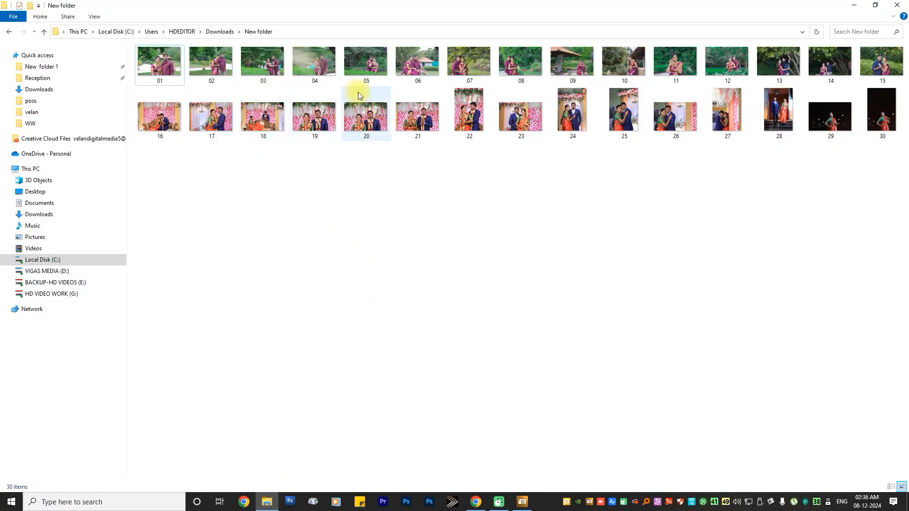
mouse_move(533, 117)
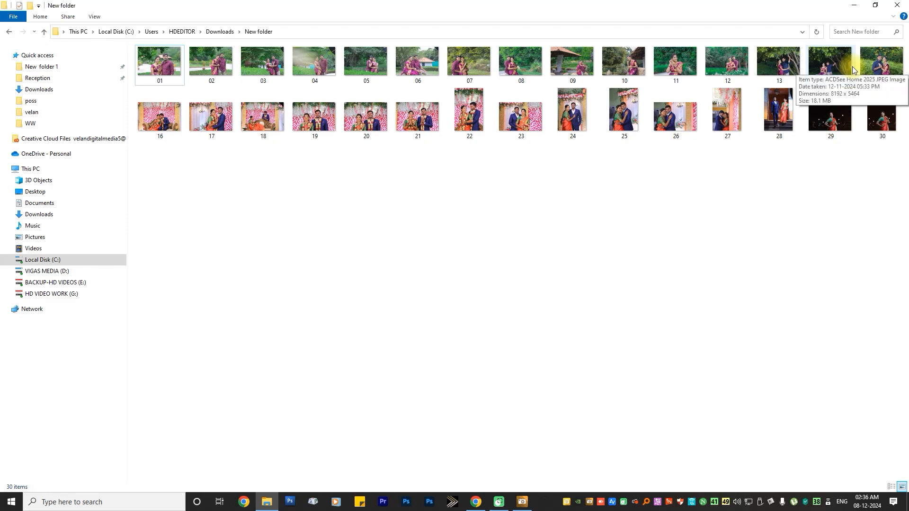
click(901, 4)
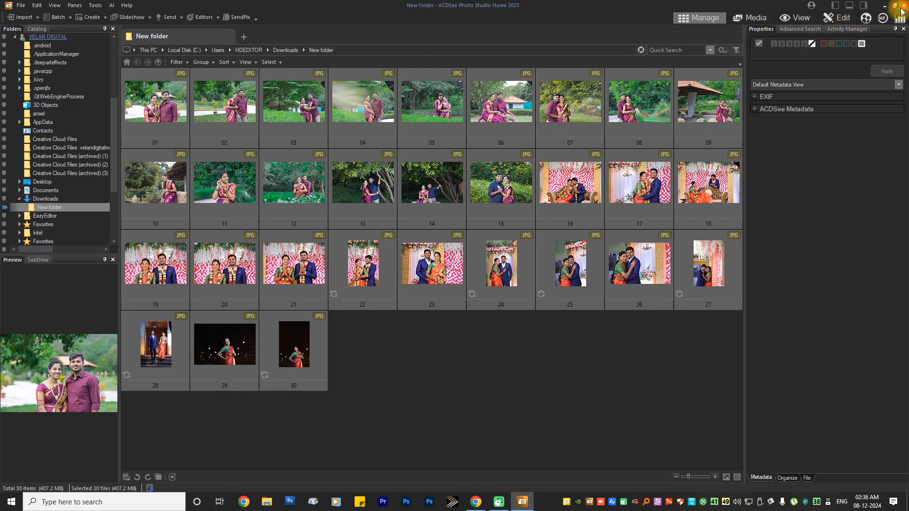
click(901, 6)
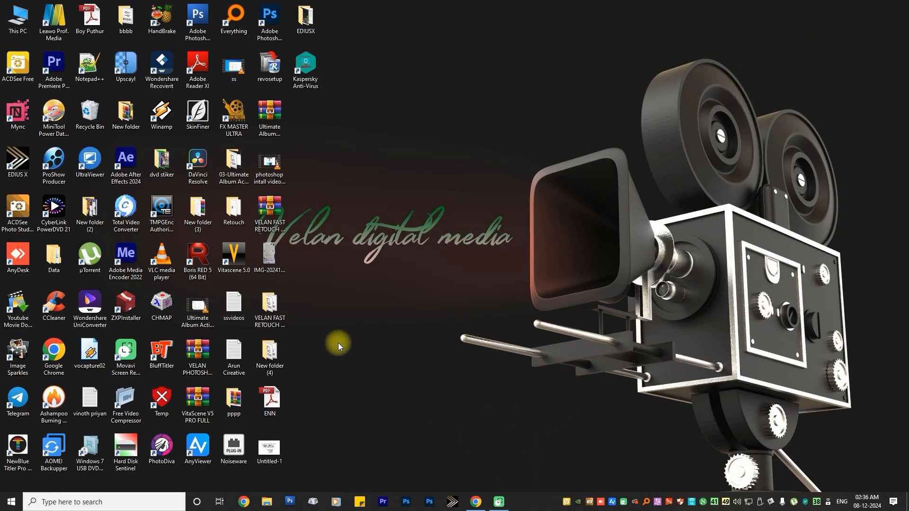
Browse File Explorer to the velan folder inside WW and open its sheet 01 in ACDSee, ending in the folder's thumbnail view
click(268, 503)
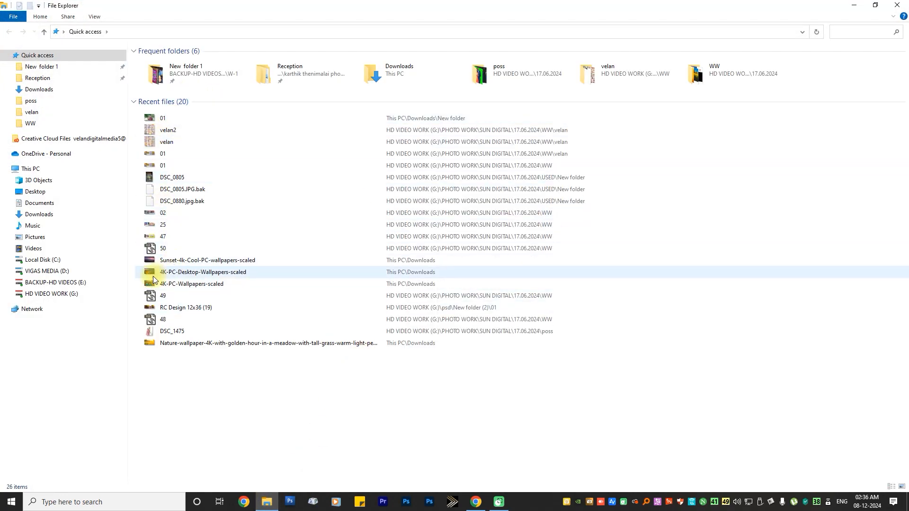
double_click(692, 80)
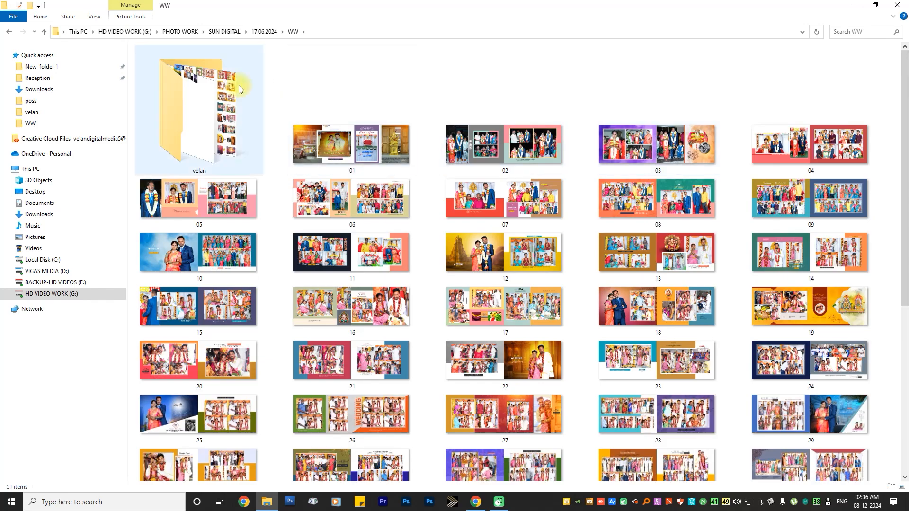
double_click(209, 95)
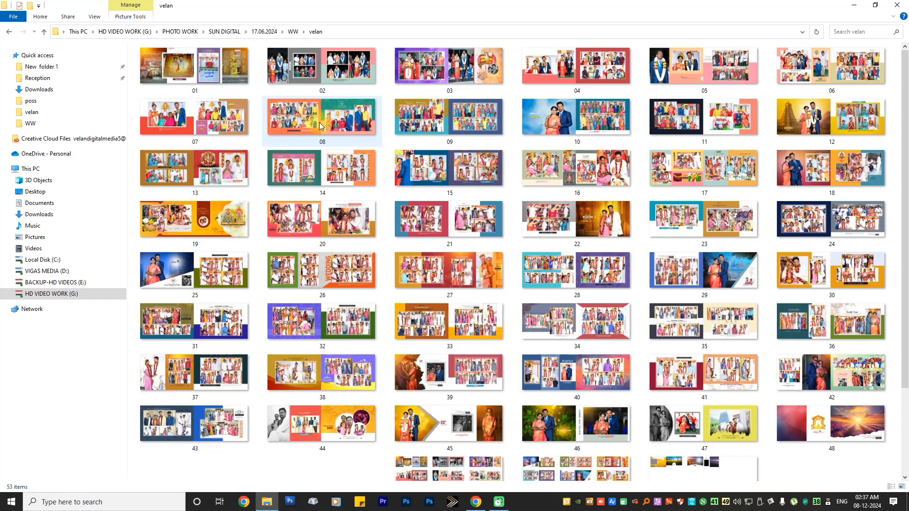
scroll(416, 199, down, 2)
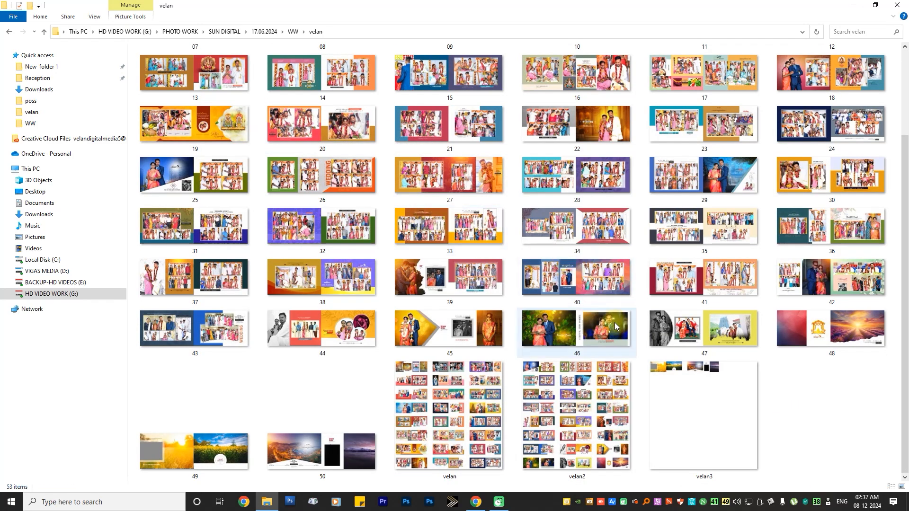
scroll(558, 343, up, 2)
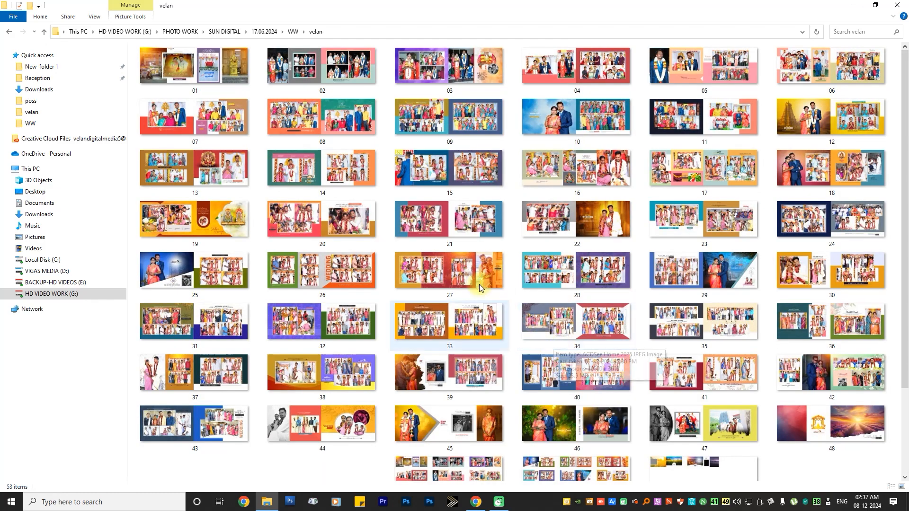
double_click(211, 75)
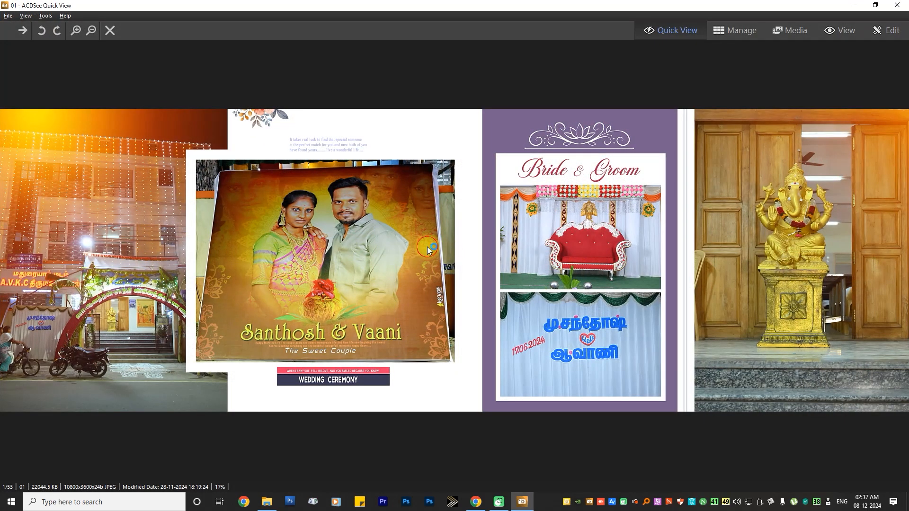
key(Escape)
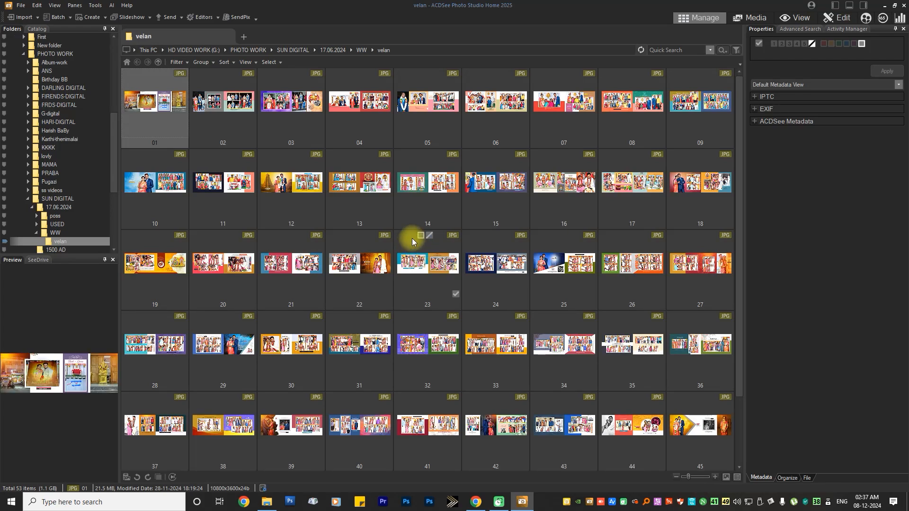
Select all files in the velan folder and start the Create PDF wizard for them
key(ctrl+a)
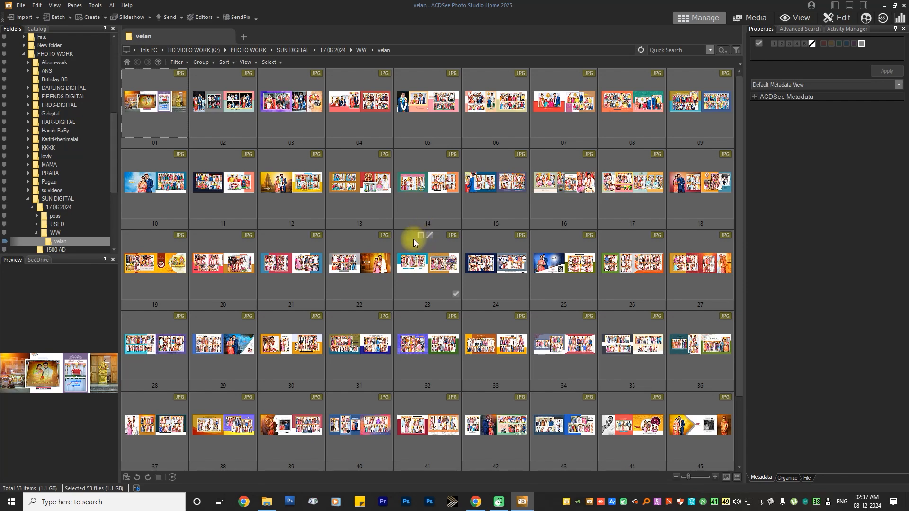
click(93, 6)
click(93, 6)
click(94, 7)
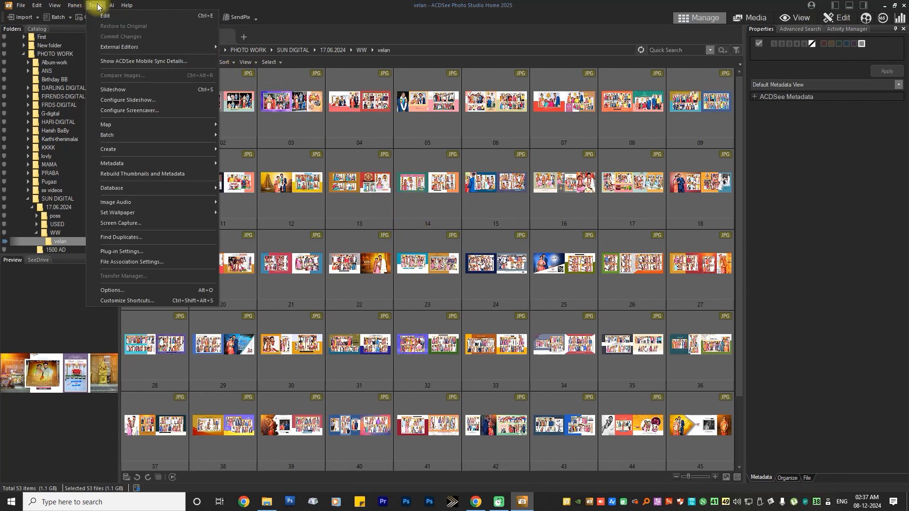
mouse_move(110, 151)
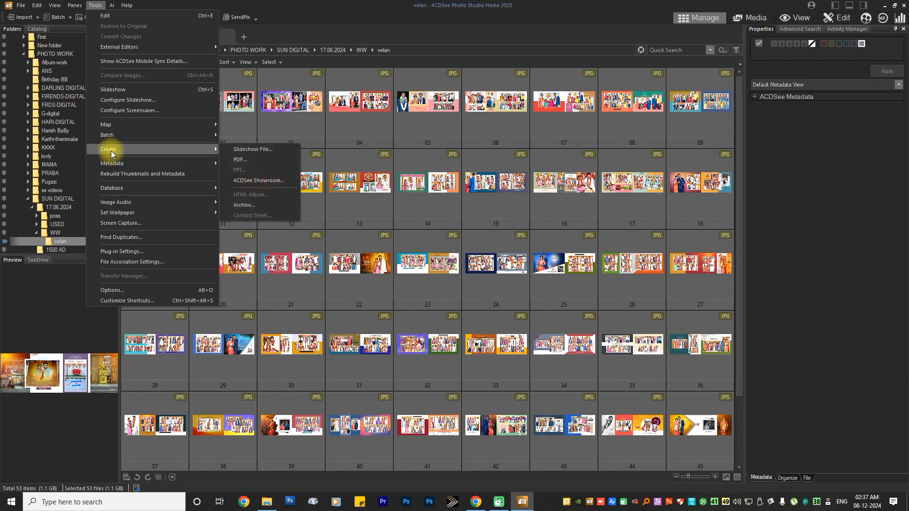
click(239, 161)
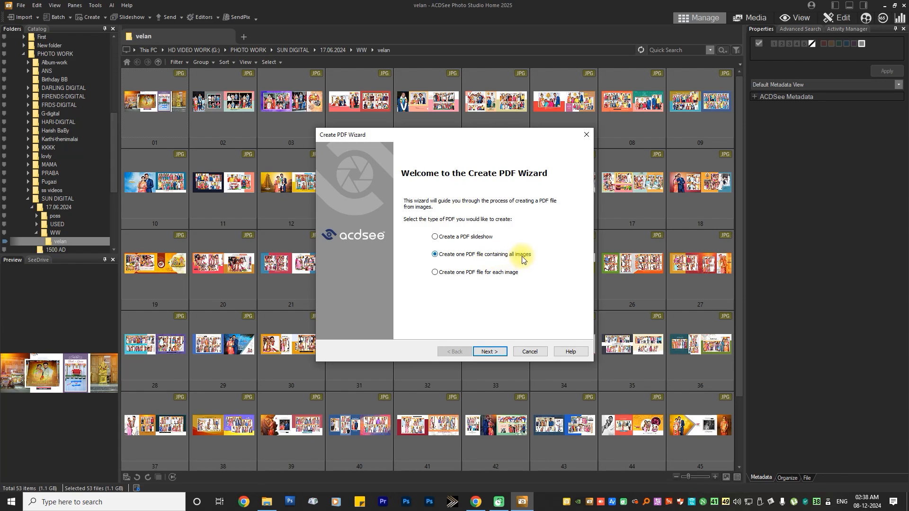
Set up one PDF containing all images, with PDFImages.pdf on the Desktop as output and full screen mode off
click(493, 351)
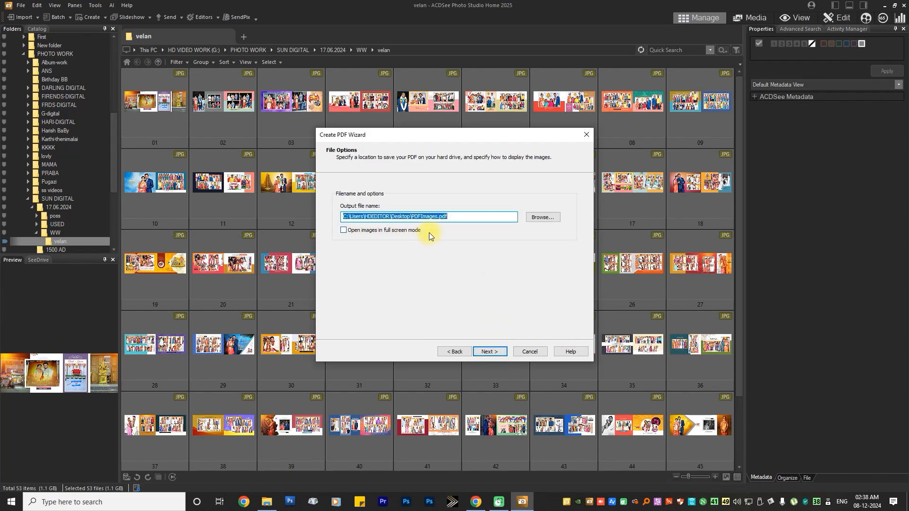
click(343, 230)
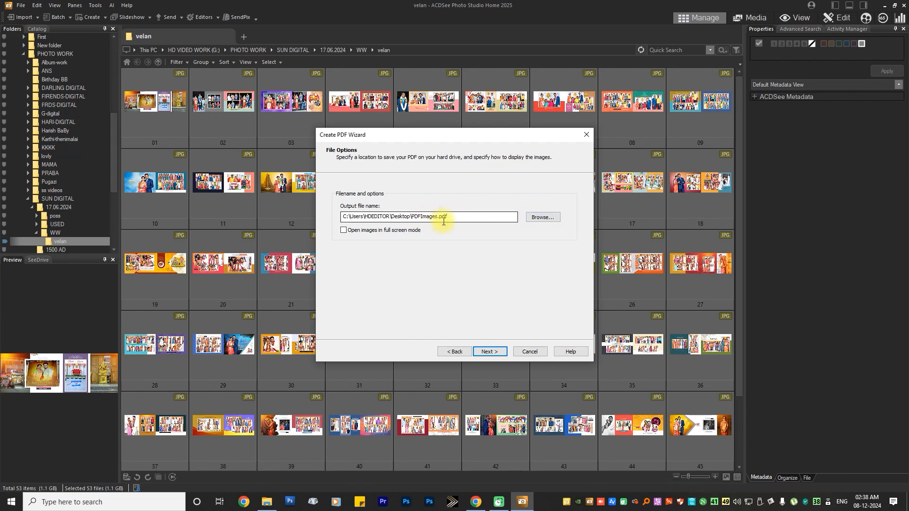
click(485, 351)
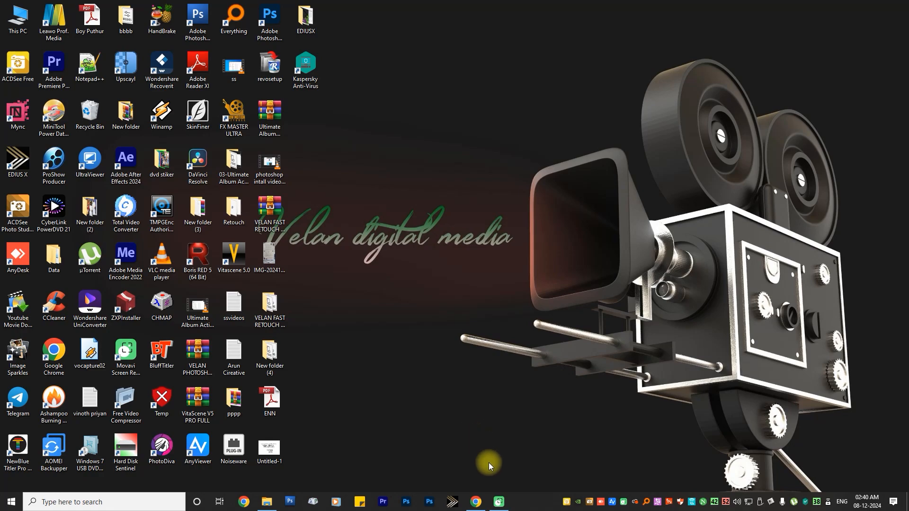
Switch to Chrome with the Person 1 profile, search for acdsee and open the ACDSee website
click(481, 498)
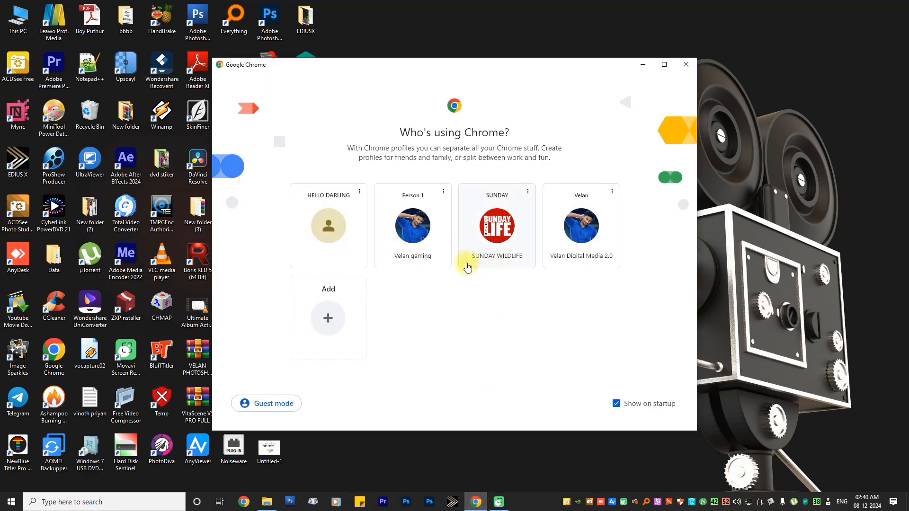
click(424, 236)
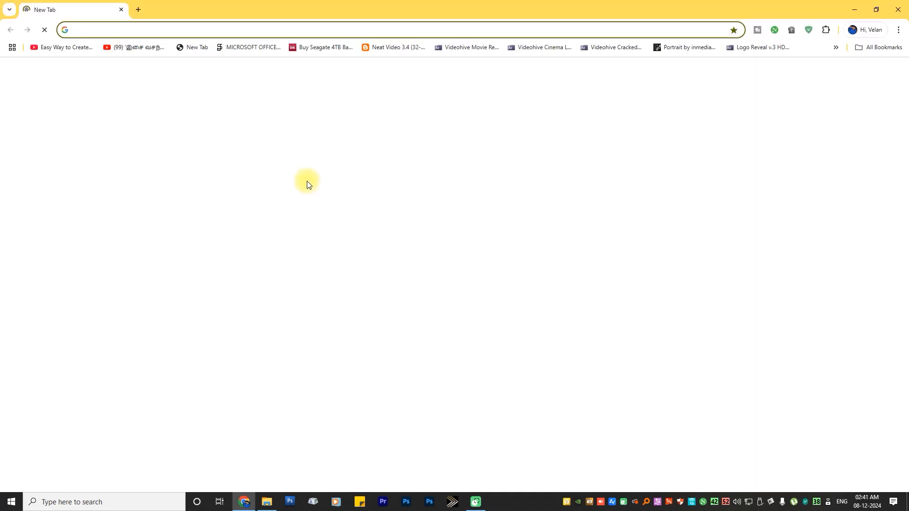
click(315, 194)
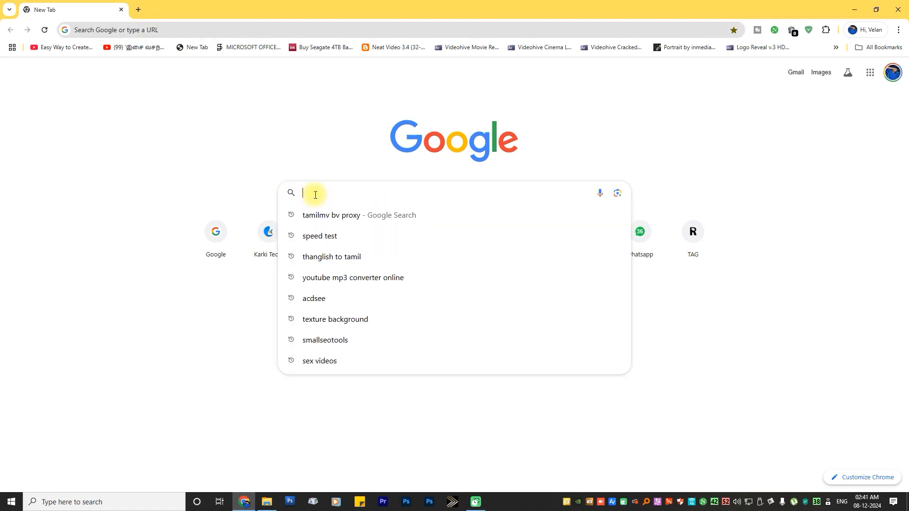
click(319, 305)
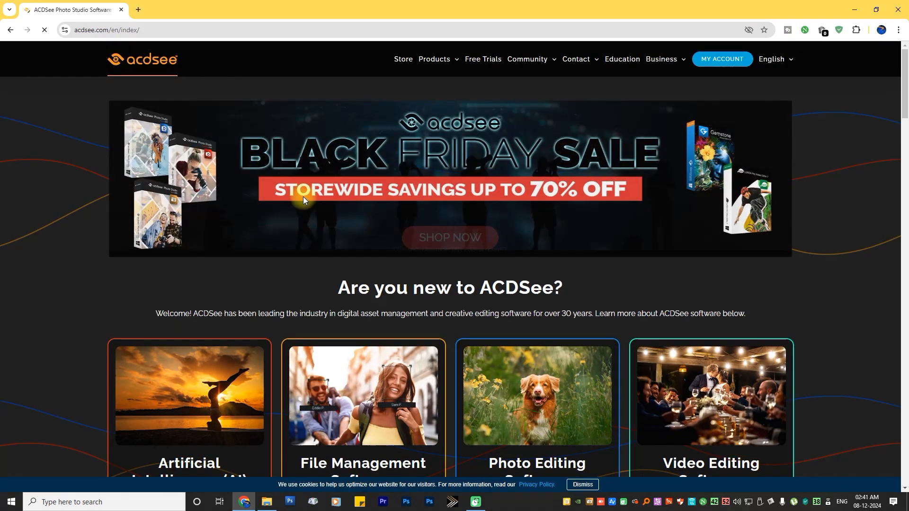
Look over the ACDSee homepage and its overview of available products
scroll(297, 190, down, 3)
scroll(299, 200, up, 3)
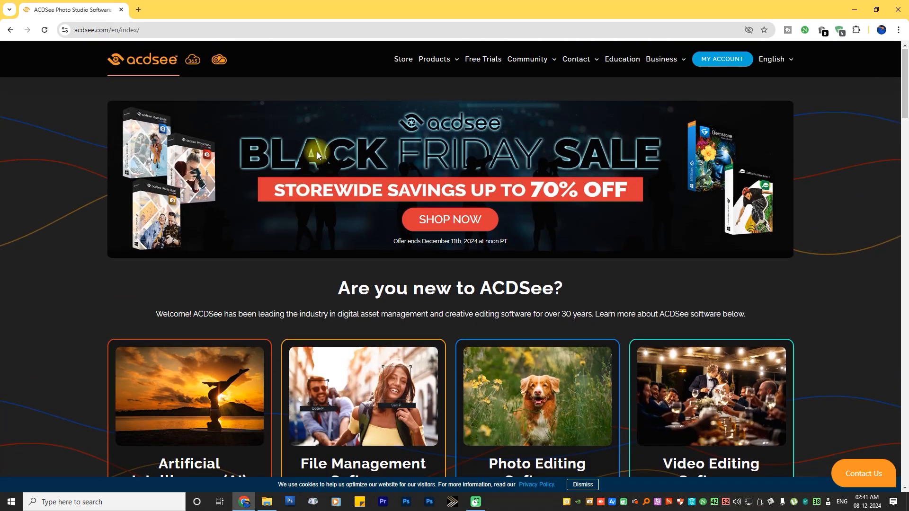
mouse_move(424, 61)
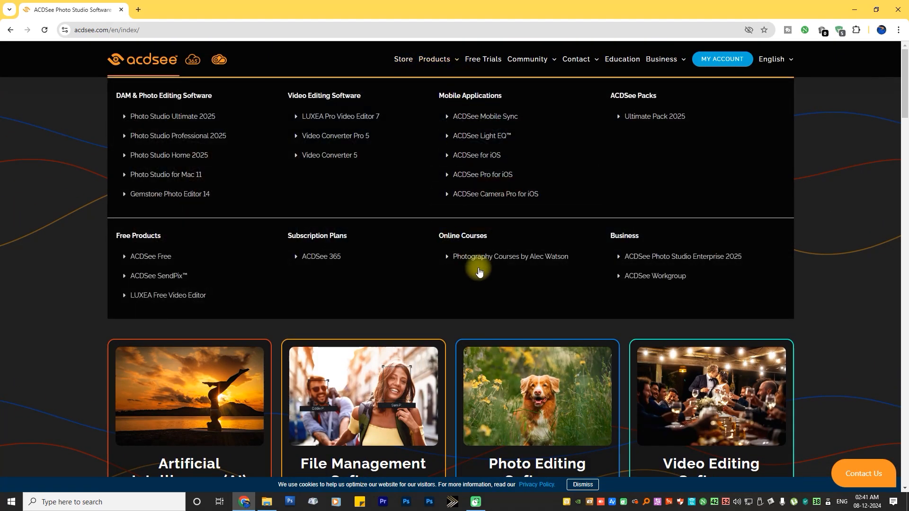